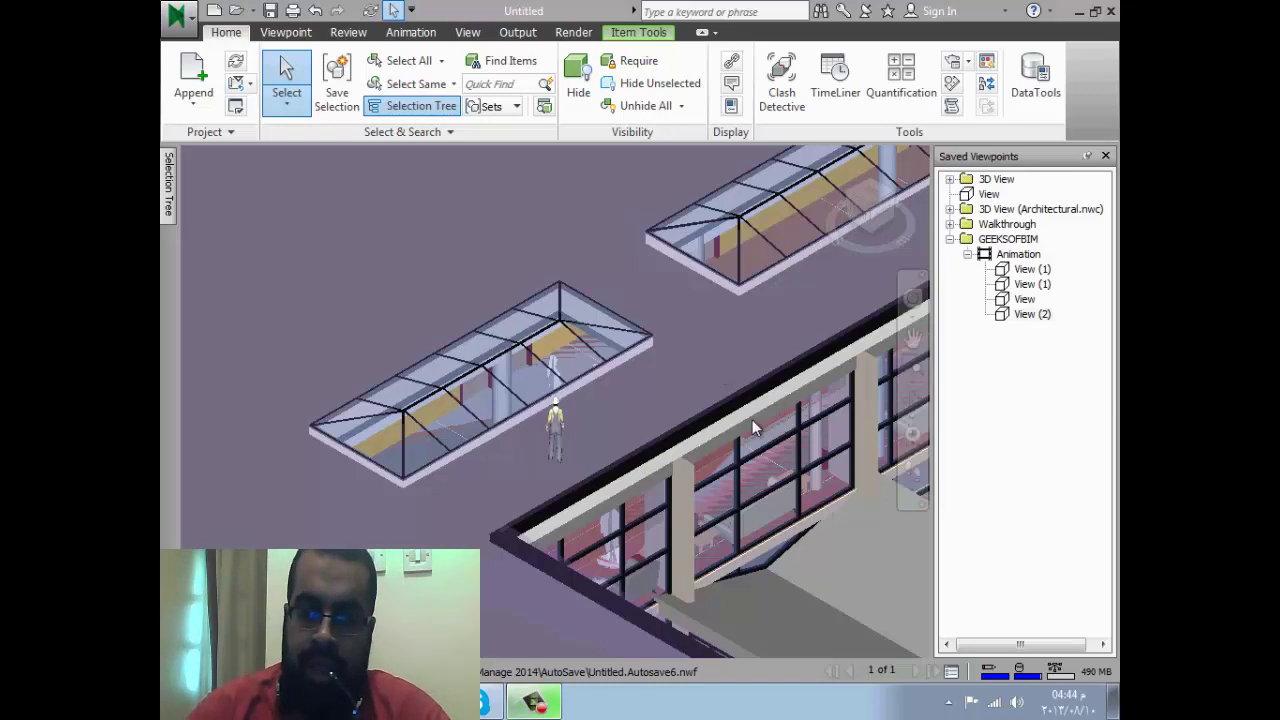
Step: Select every model item with Ctrl+A, then select only the lower-right floor slab
left_click(441, 61)
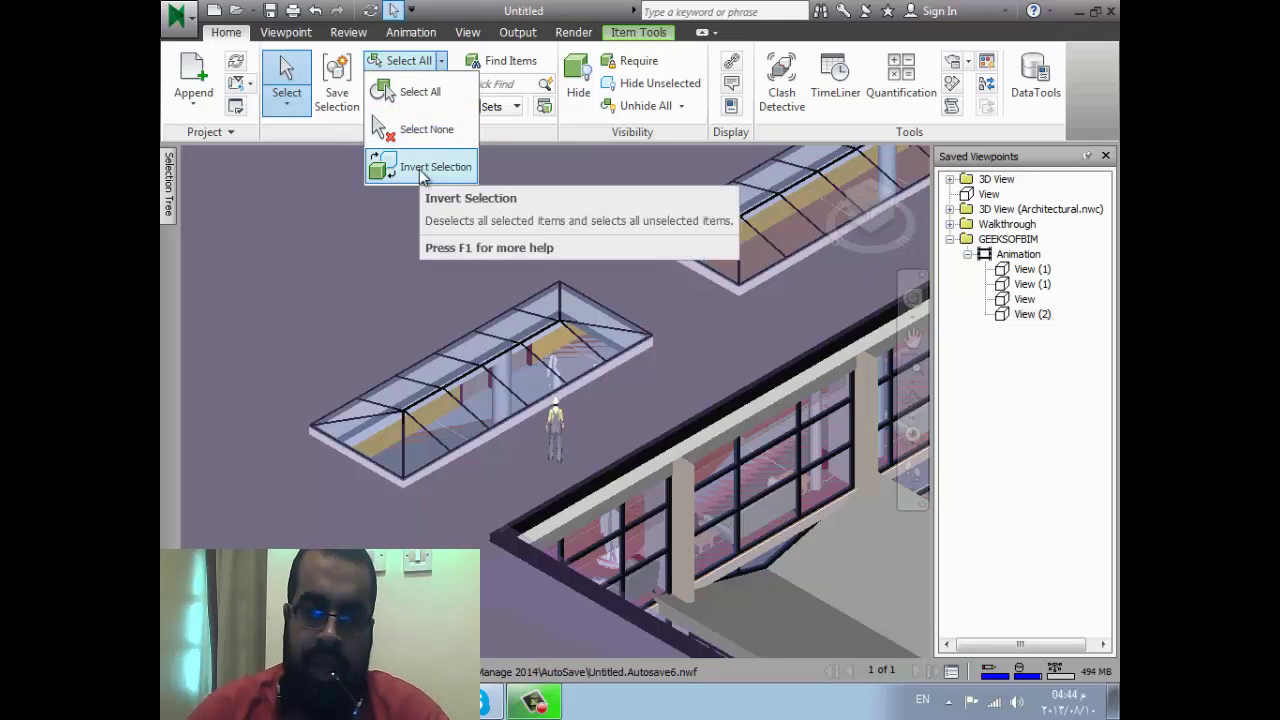
left_click(465, 377)
key("ctrl+a")
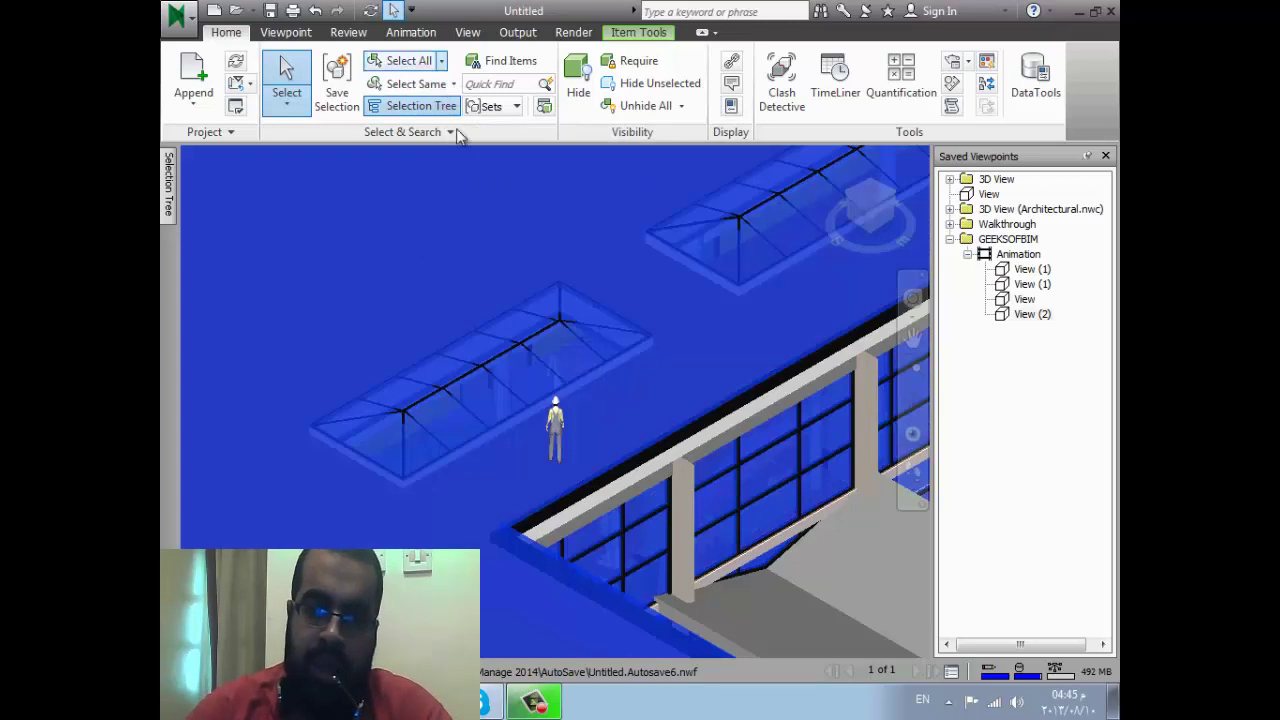
left_click(441, 61)
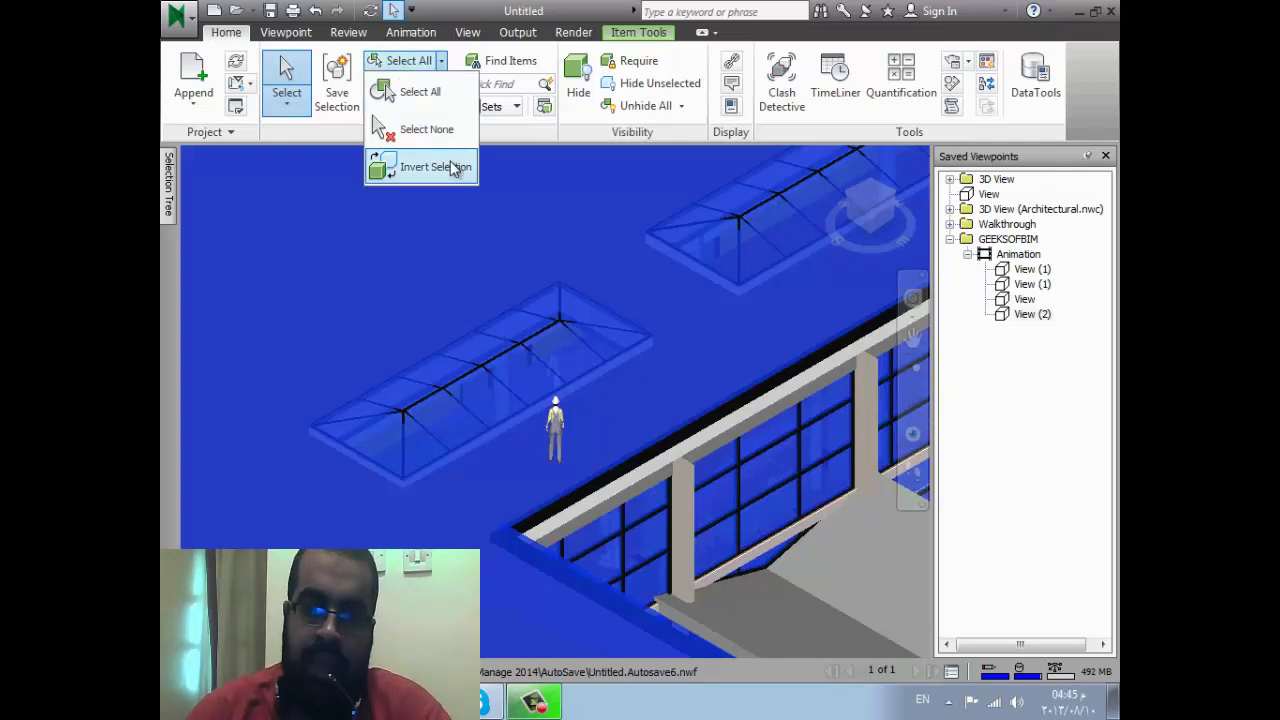
key("Escape")
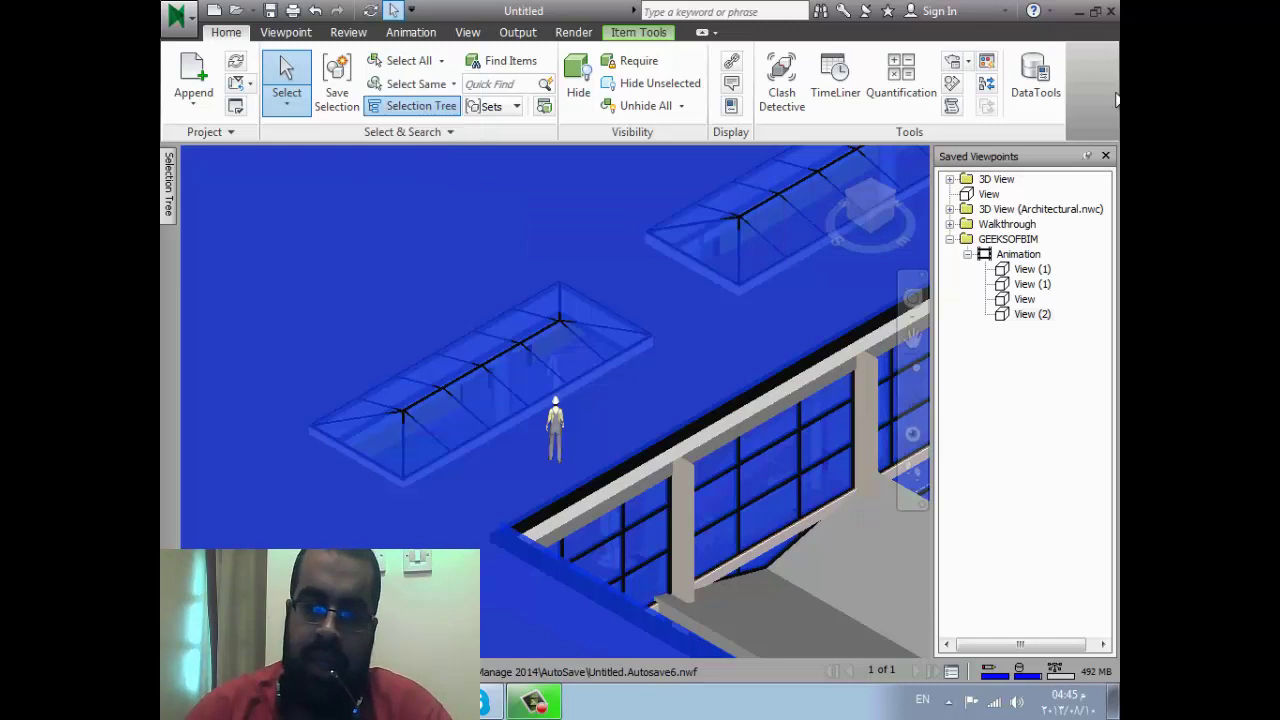
left_click(792, 546)
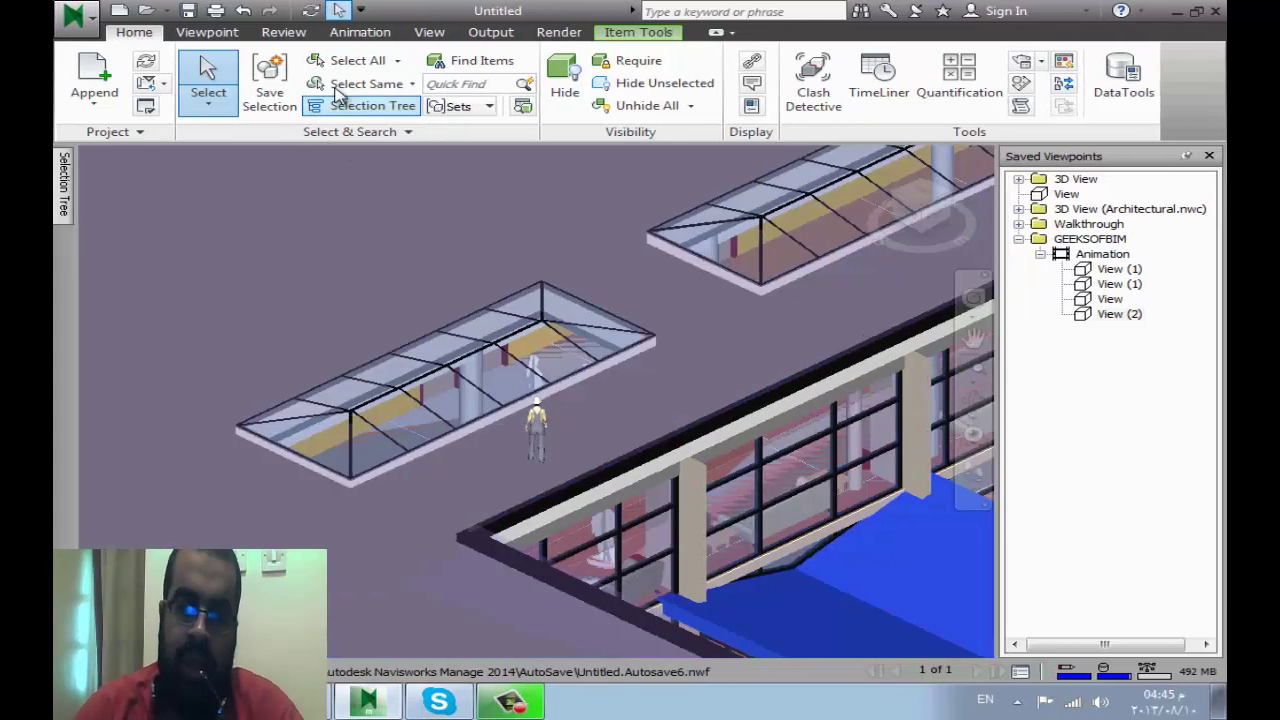
Step: Show the Selection Tree and select the STR.nwc and Architectural.nwc models in turn
scroll(545, 420, "down", 2)
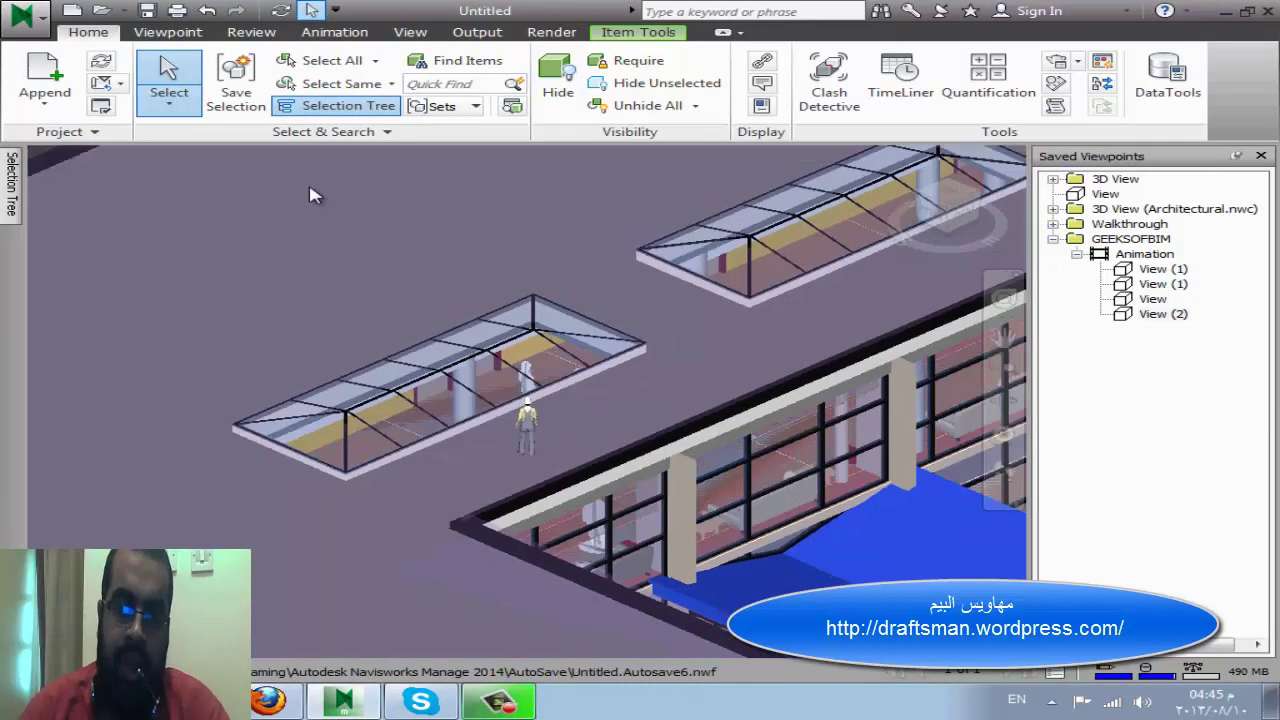
left_click(375, 106)
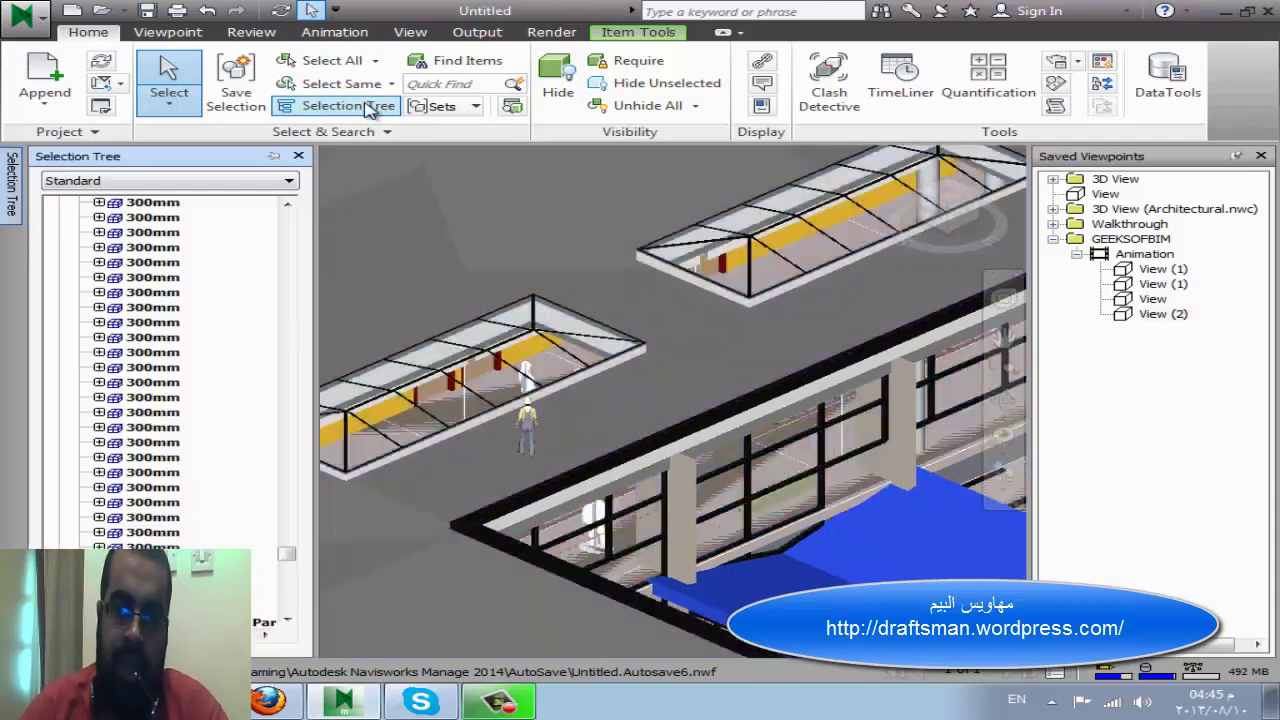
left_click(176, 264)
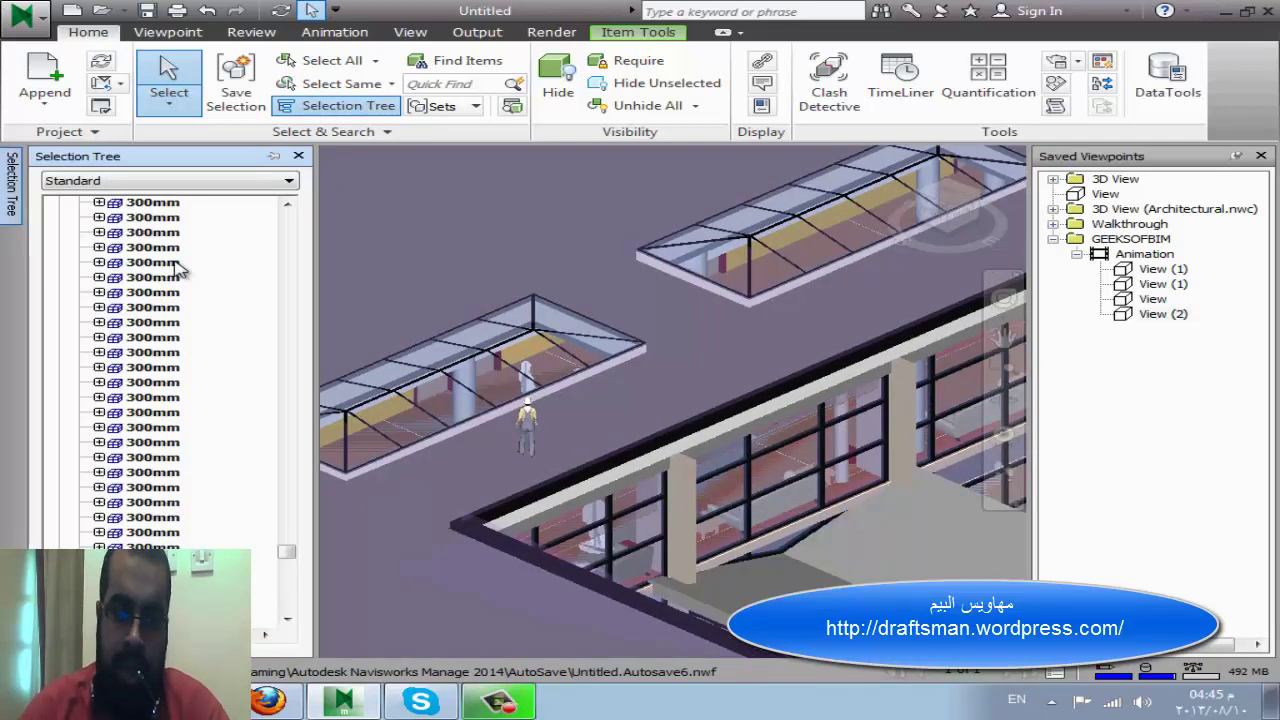
scroll(178, 268, "up", 3)
scroll(176, 266, "down", 2)
scroll(176, 266, "down", 1)
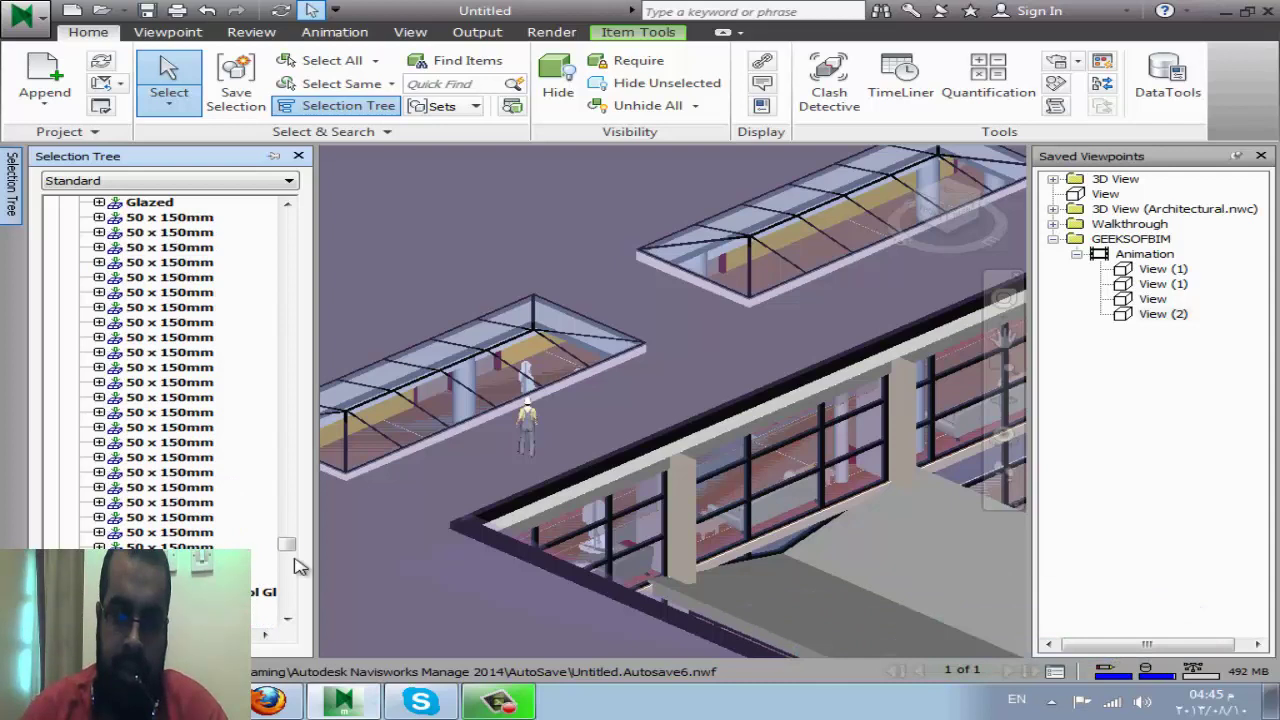
left_click_drag(286, 548, 287, 215)
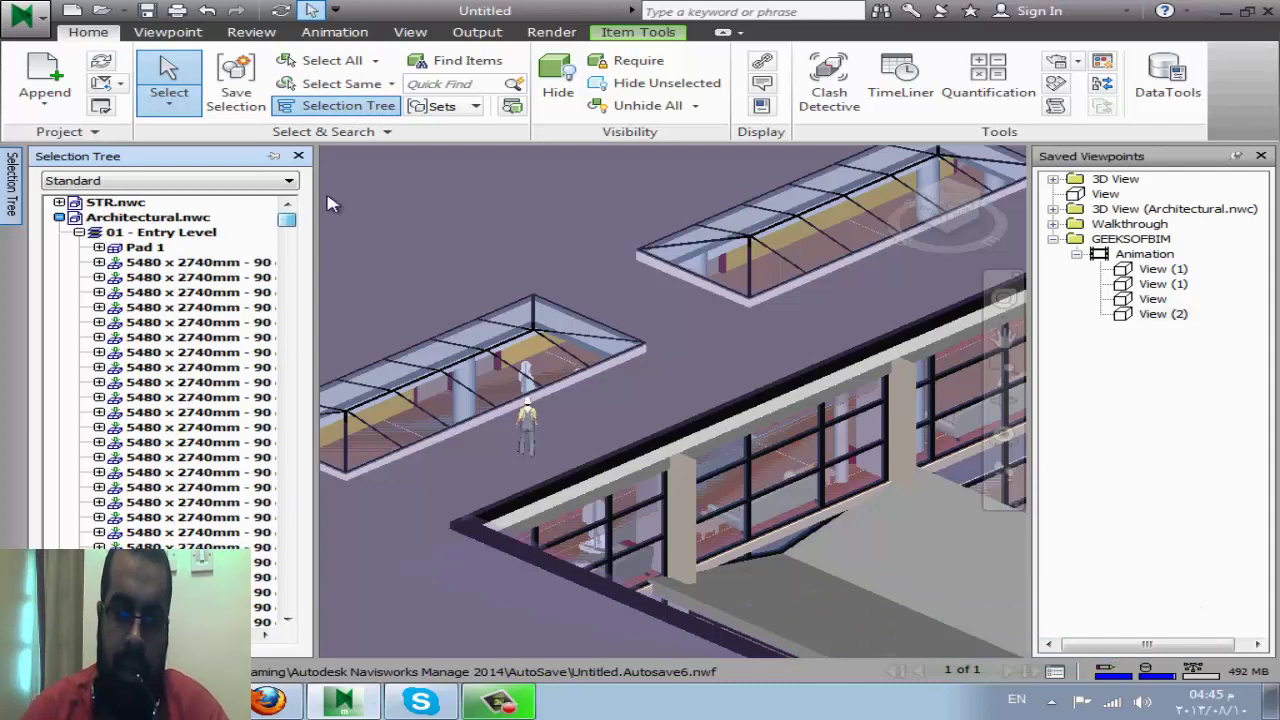
left_click(59, 217)
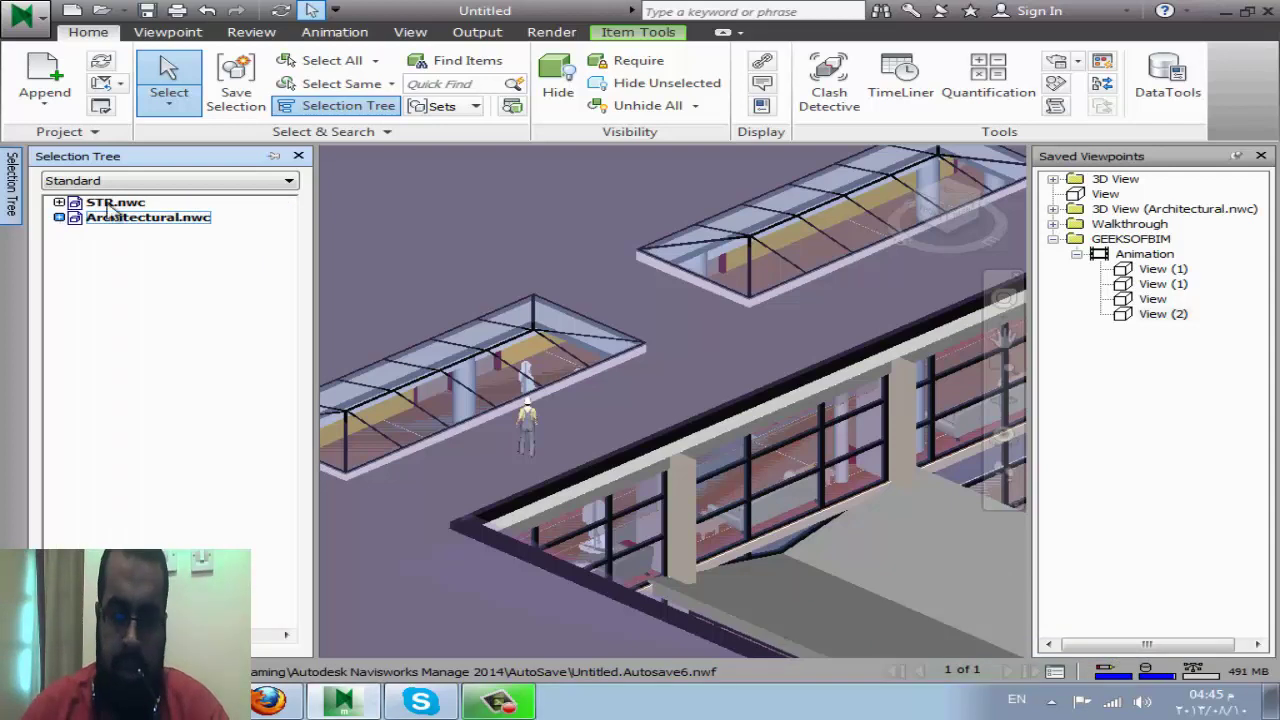
left_click(112, 203)
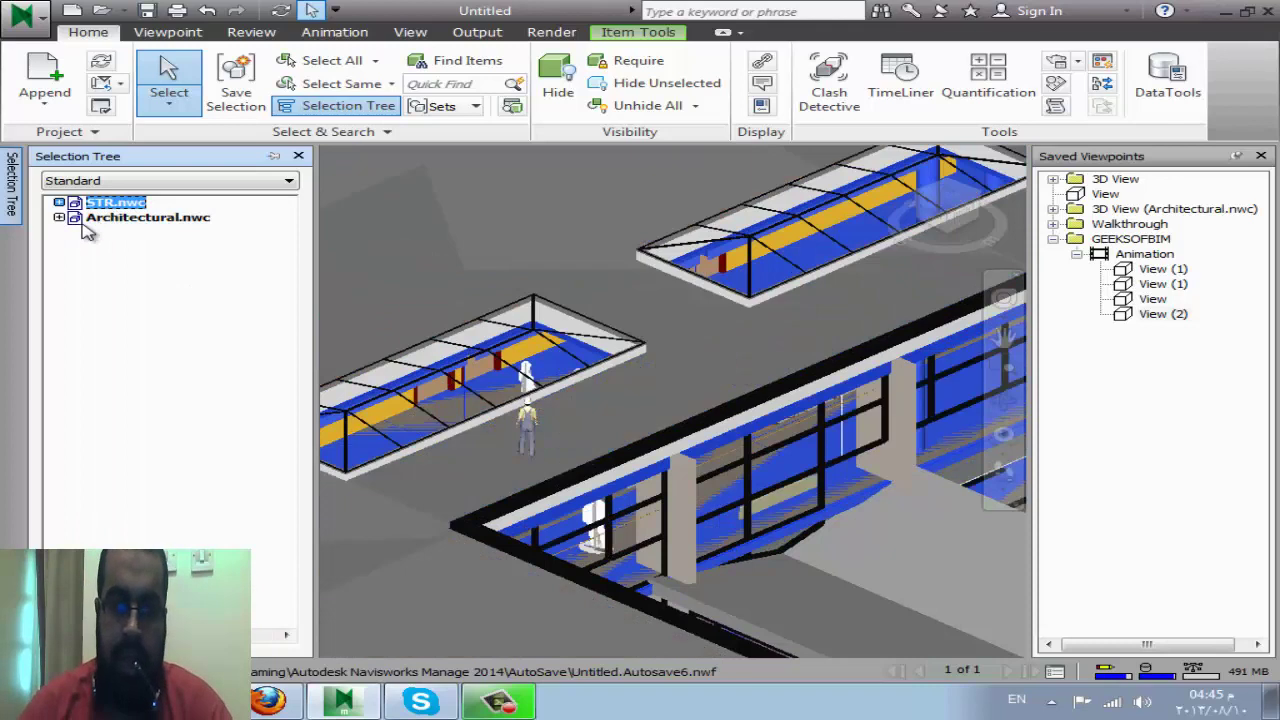
left_click(86, 218)
Step: Expand Architectural.nwc and 02 - Floor, then select the first 300mm item
left_click(59, 217)
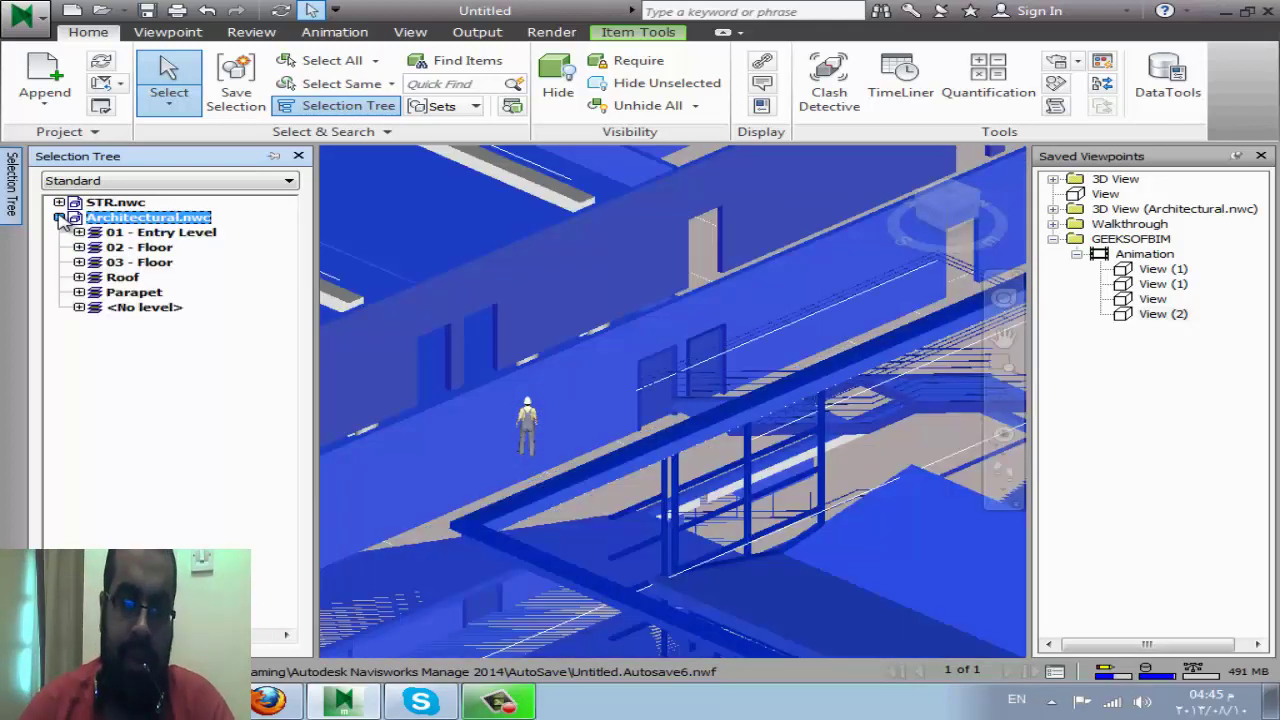
left_click(165, 232)
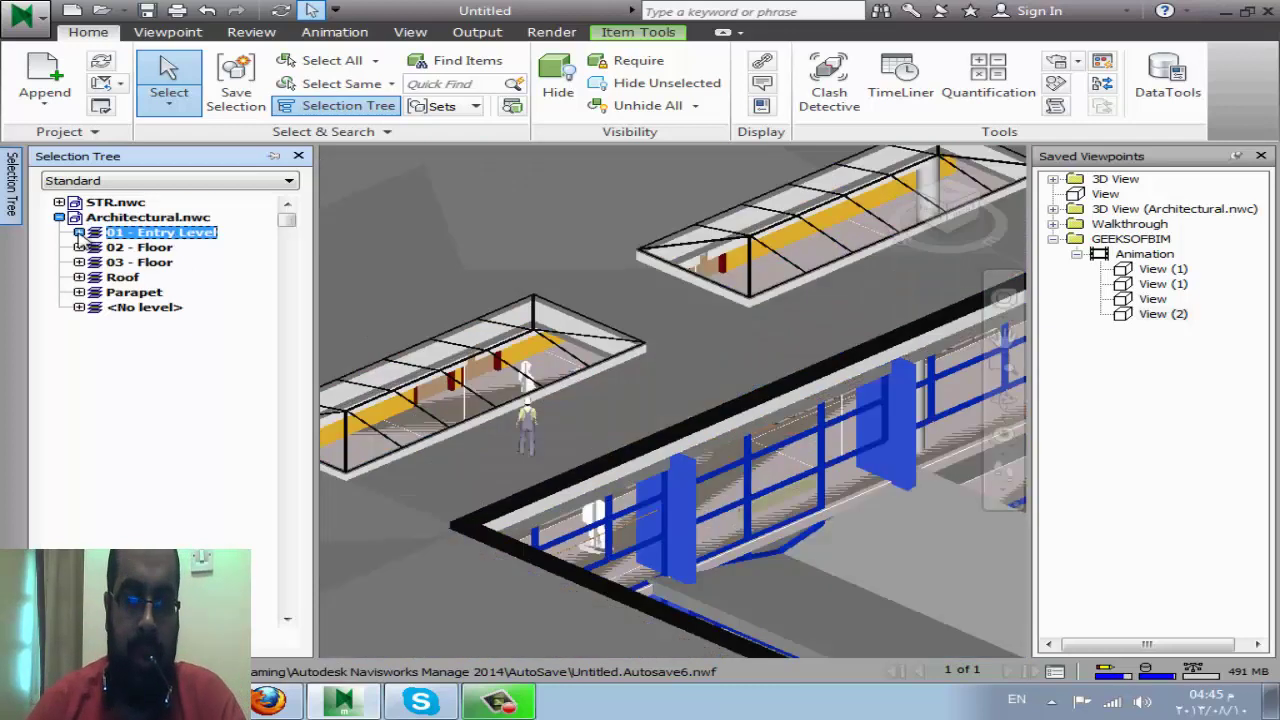
left_click(79, 232)
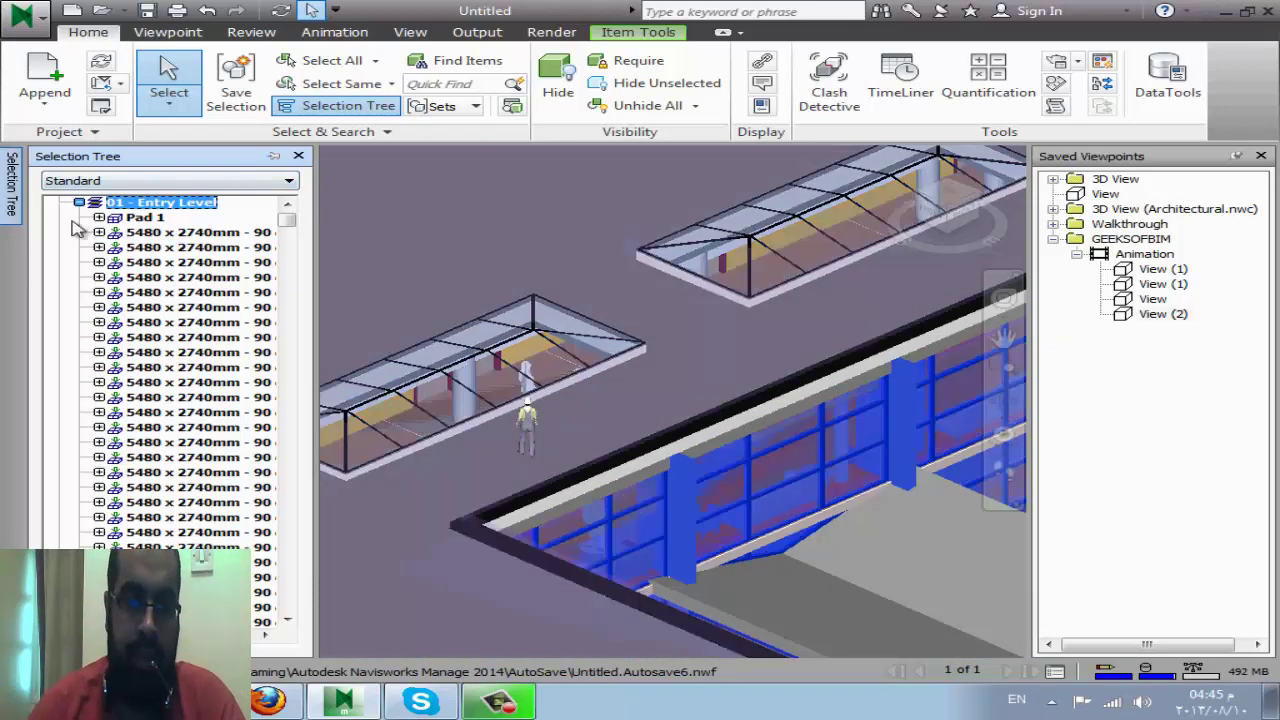
scroll(75, 229, "up", 1)
left_click(79, 232)
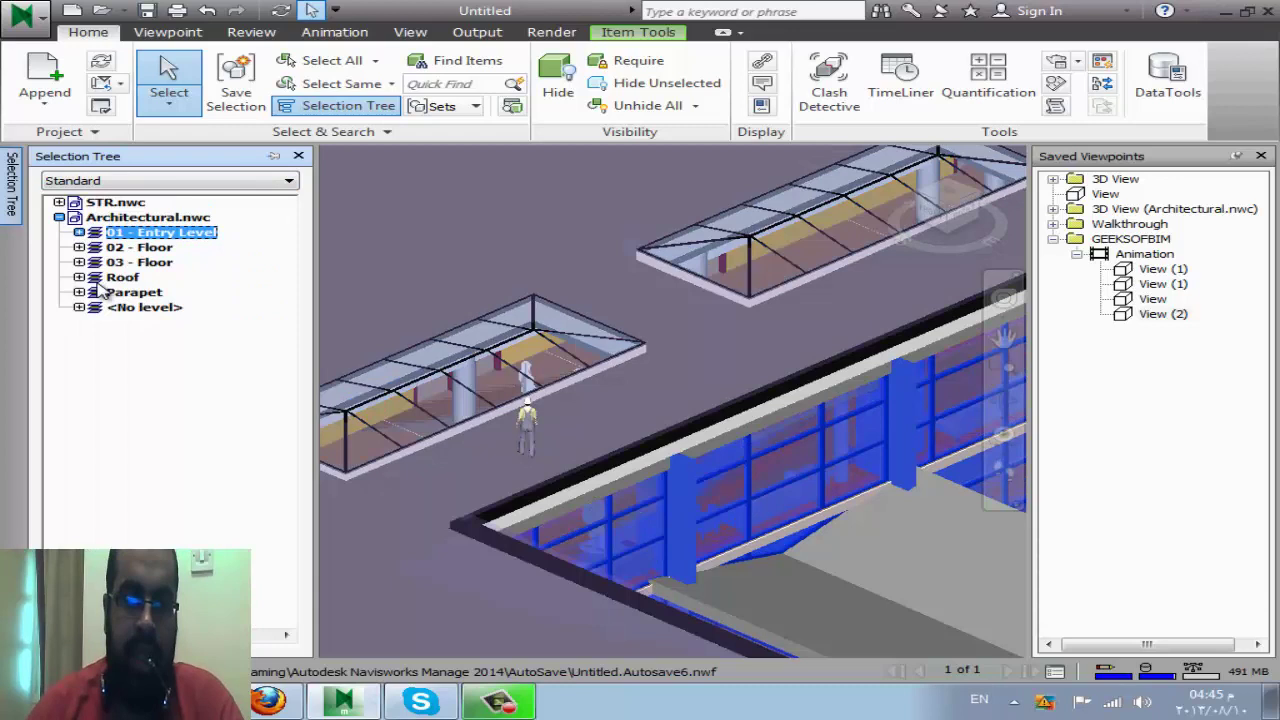
left_click(79, 247)
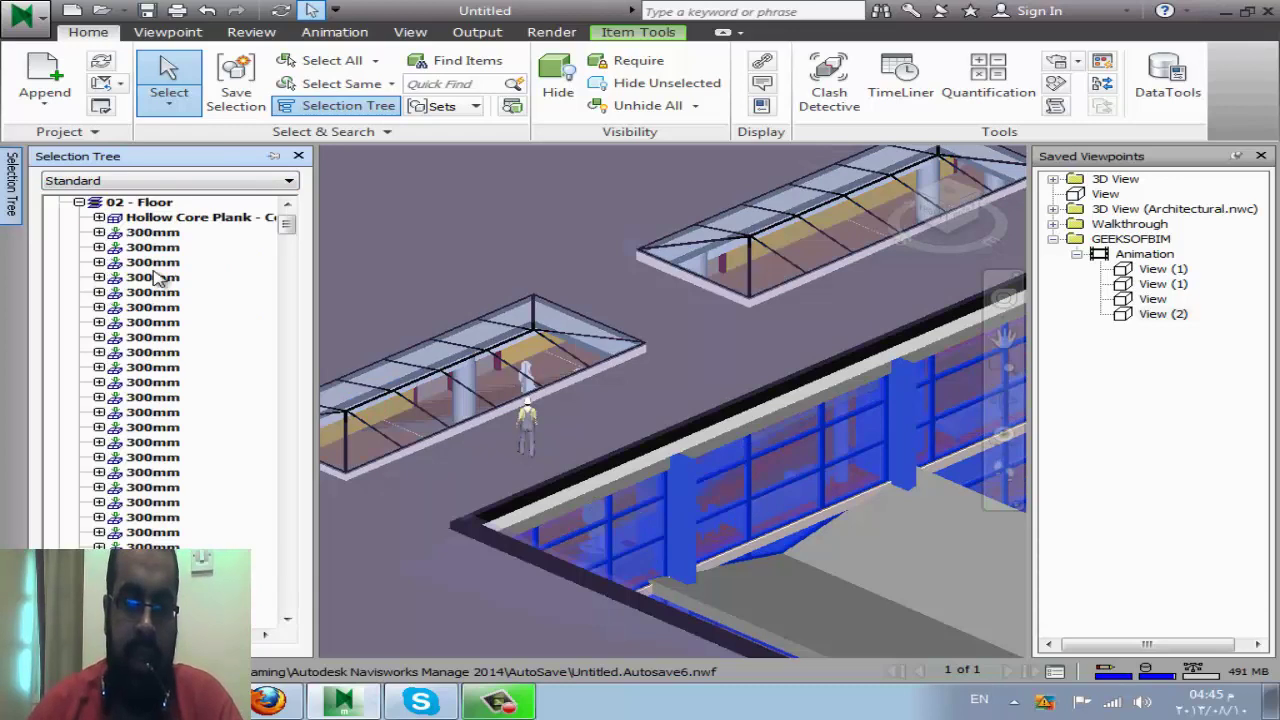
left_click(114, 235)
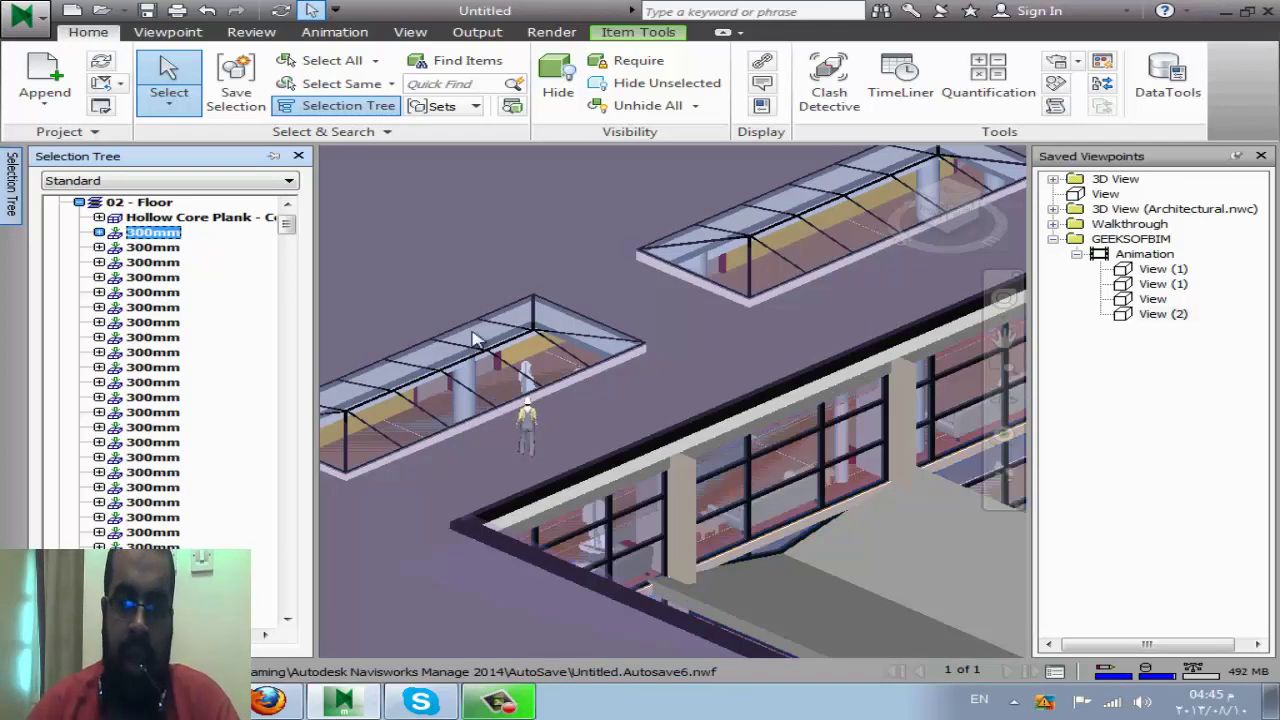
scroll(515, 370, "down", 1)
scroll(229, 306, "up", 1)
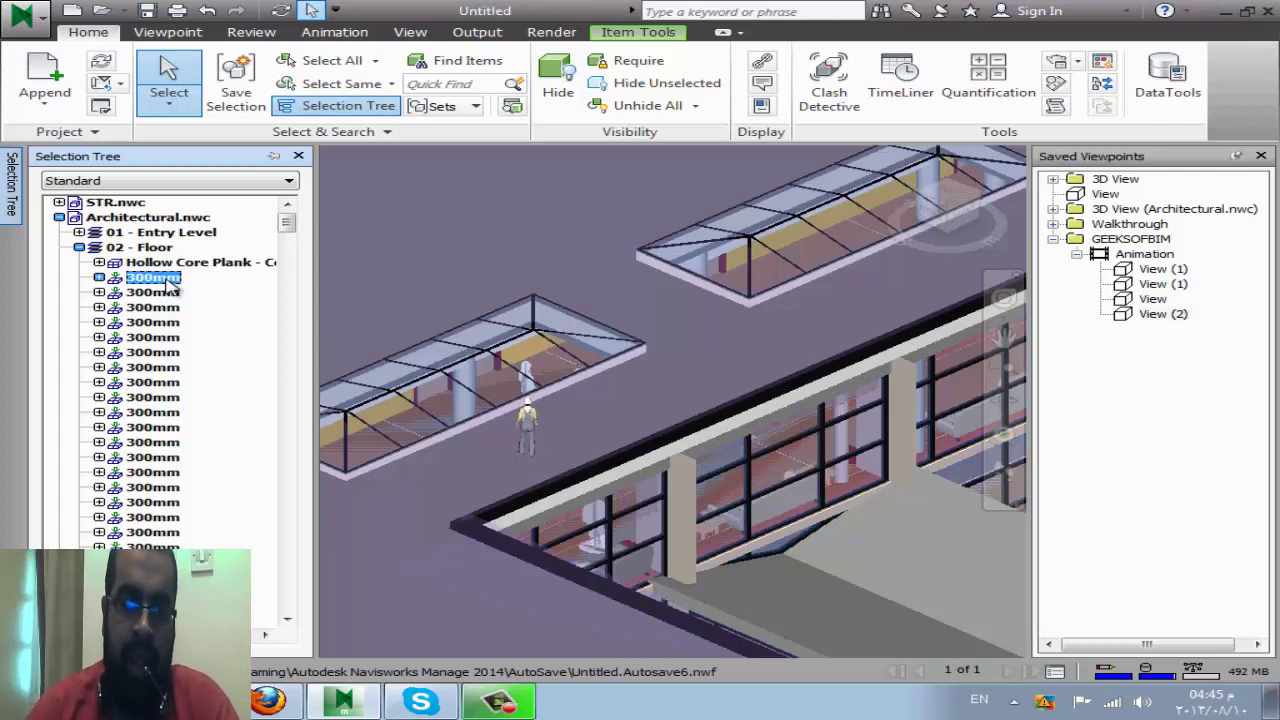
right_click(170, 285)
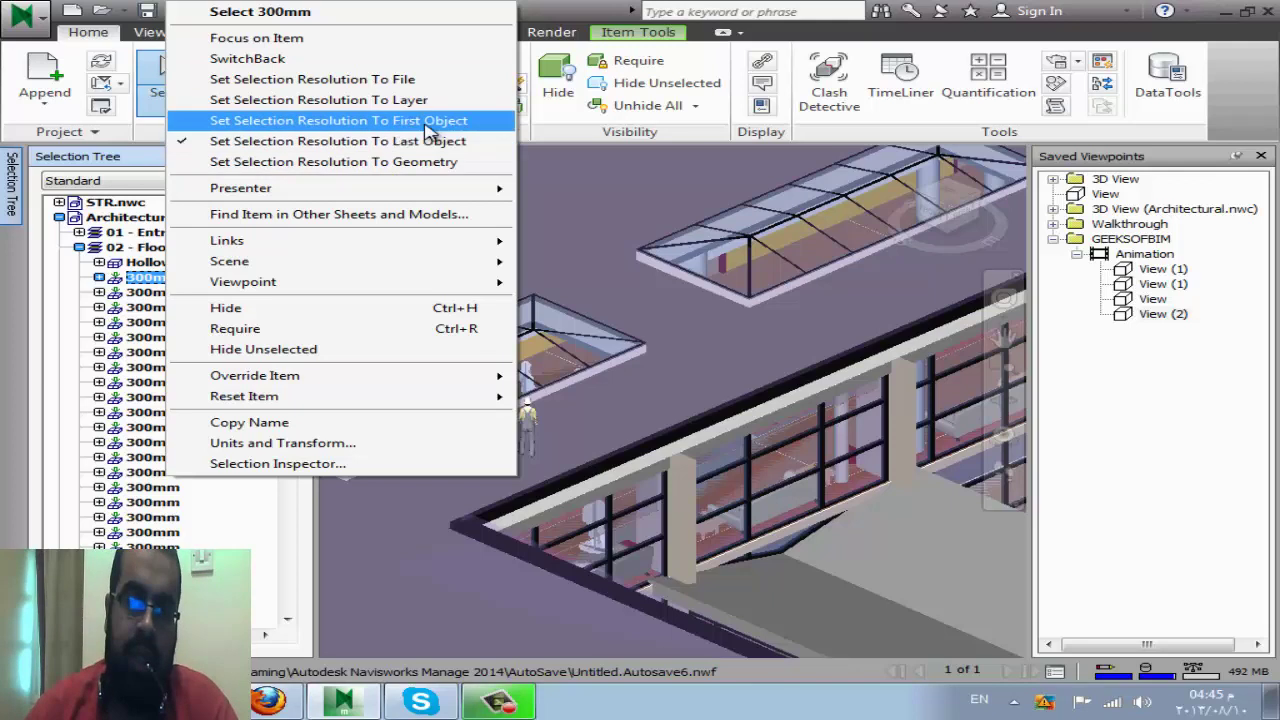
left_click(377, 100)
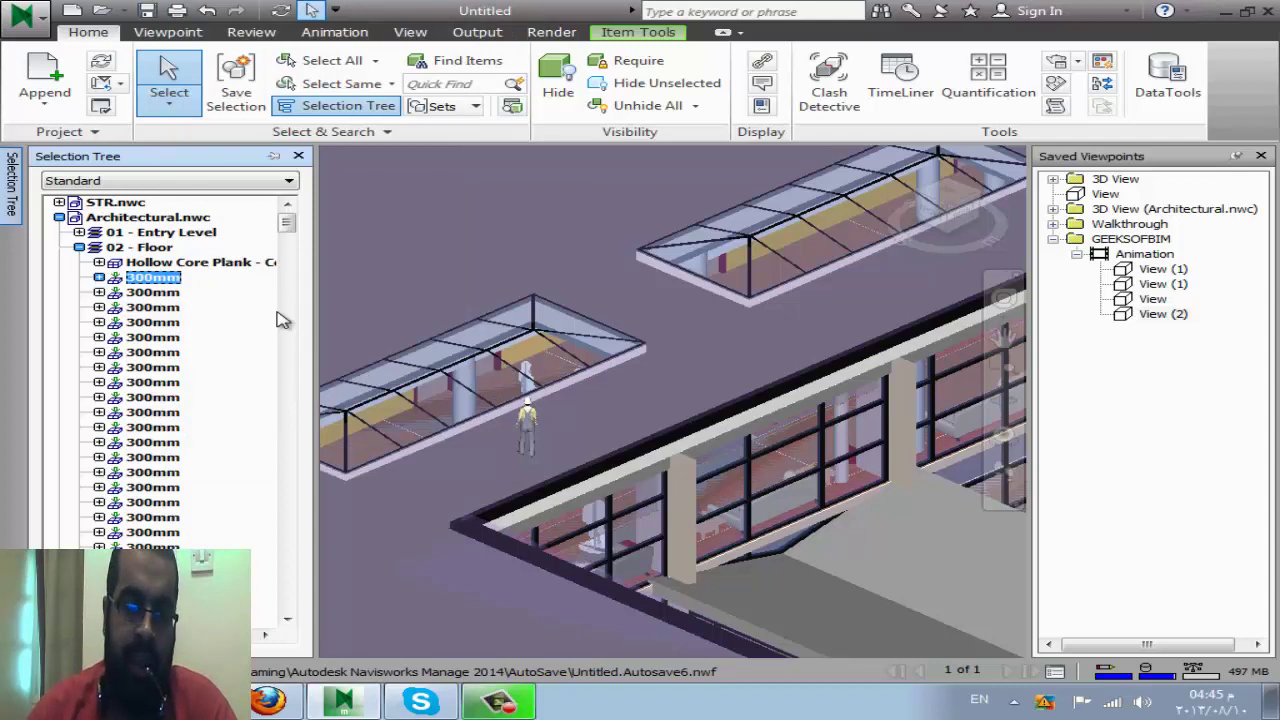
right_click(138, 284)
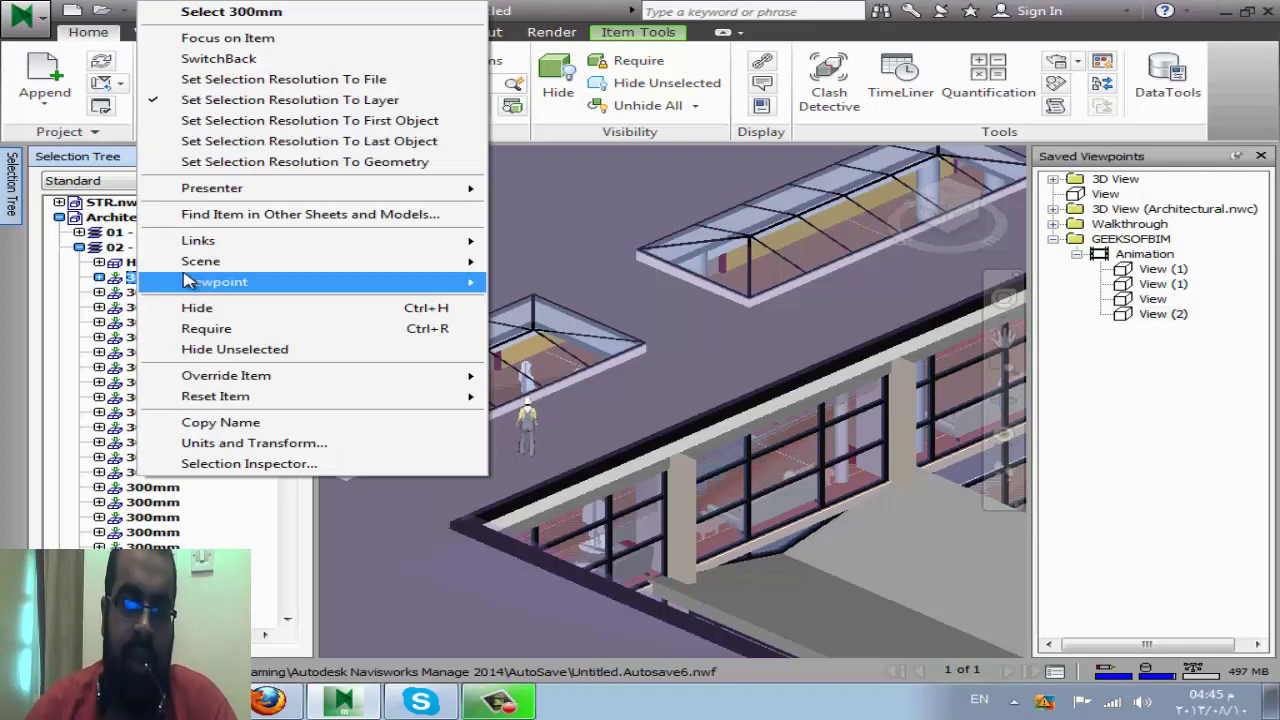
left_click(260, 145)
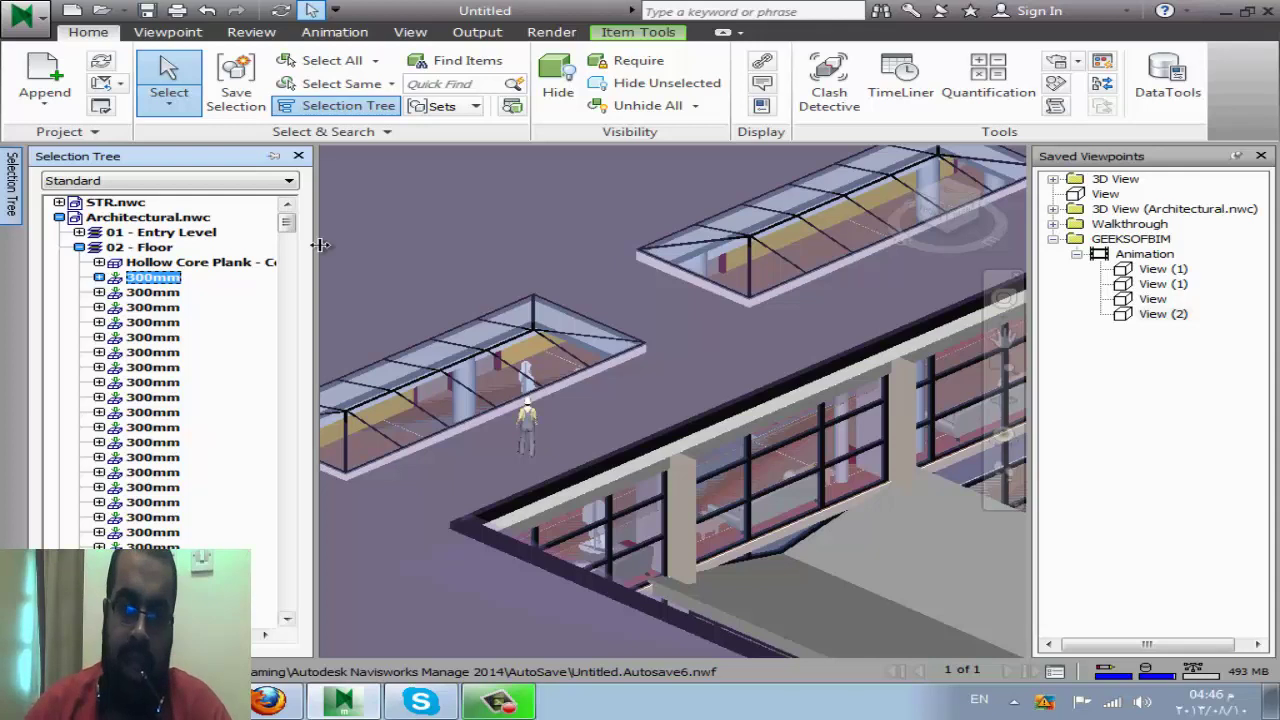
Step: View the saved sets in Manage Sets, return to the Selection Tree and deselect everything
left_click(474, 106)
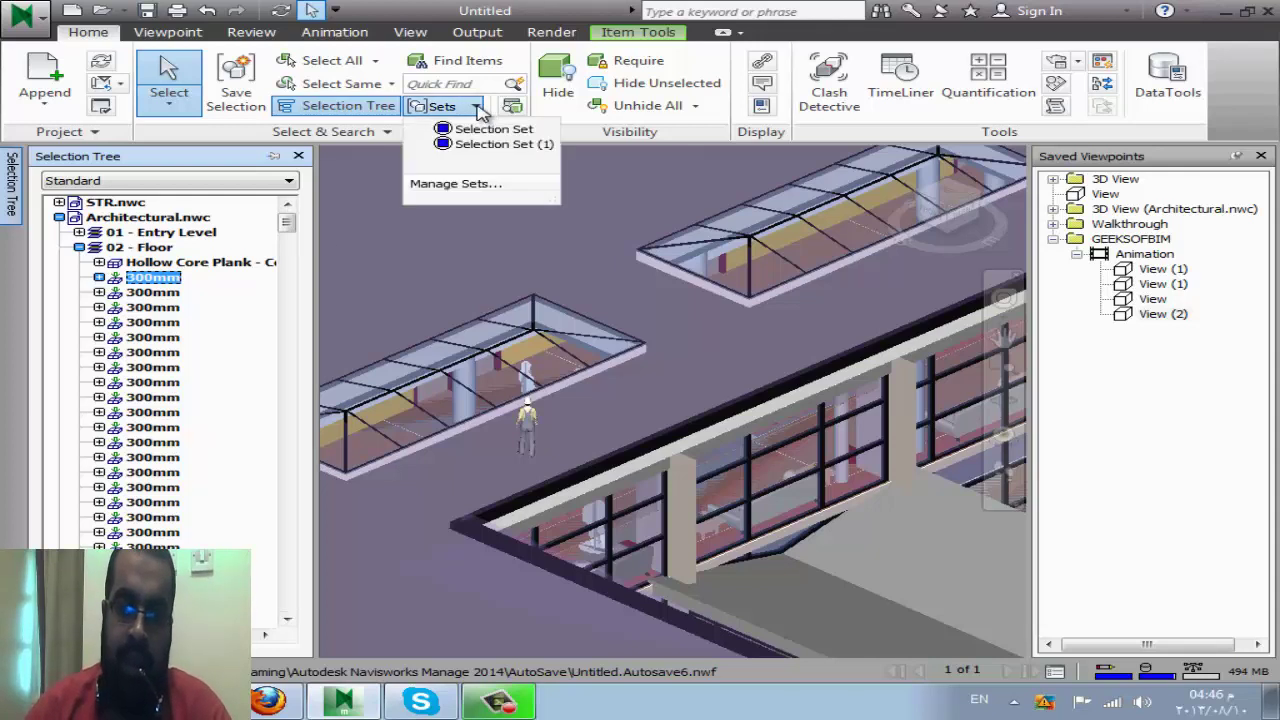
left_click(456, 183)
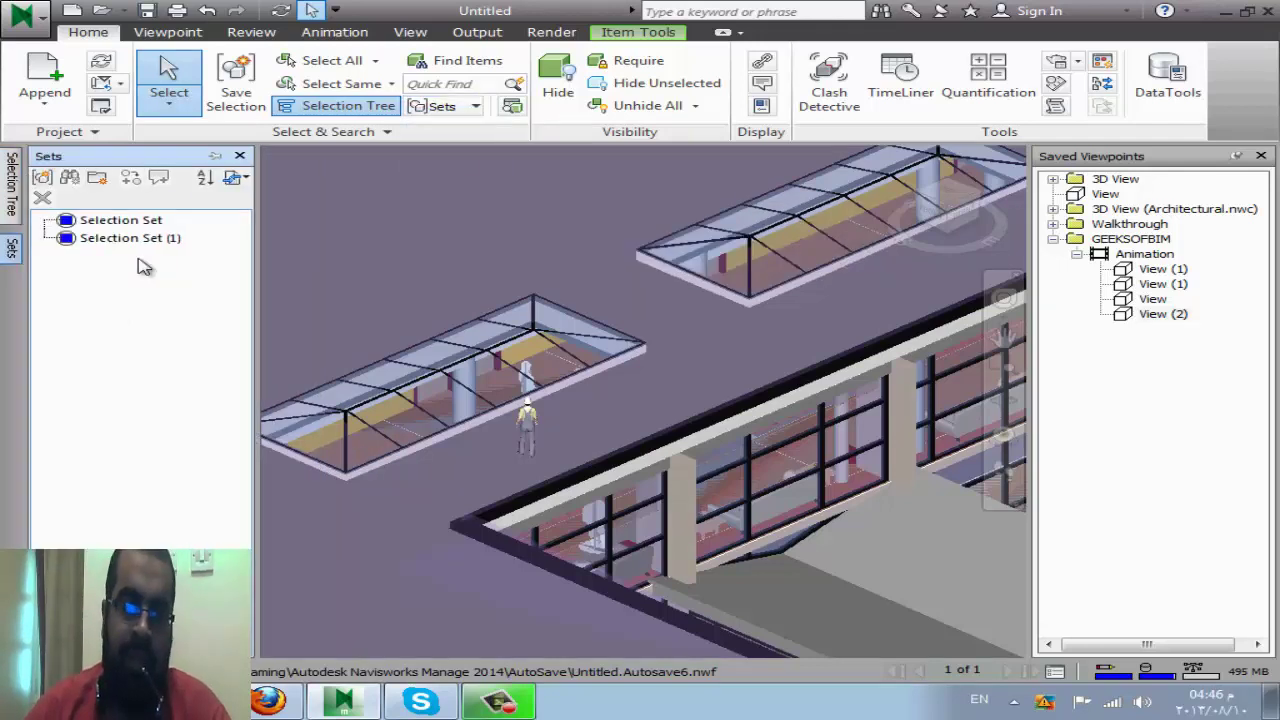
left_click(12, 182)
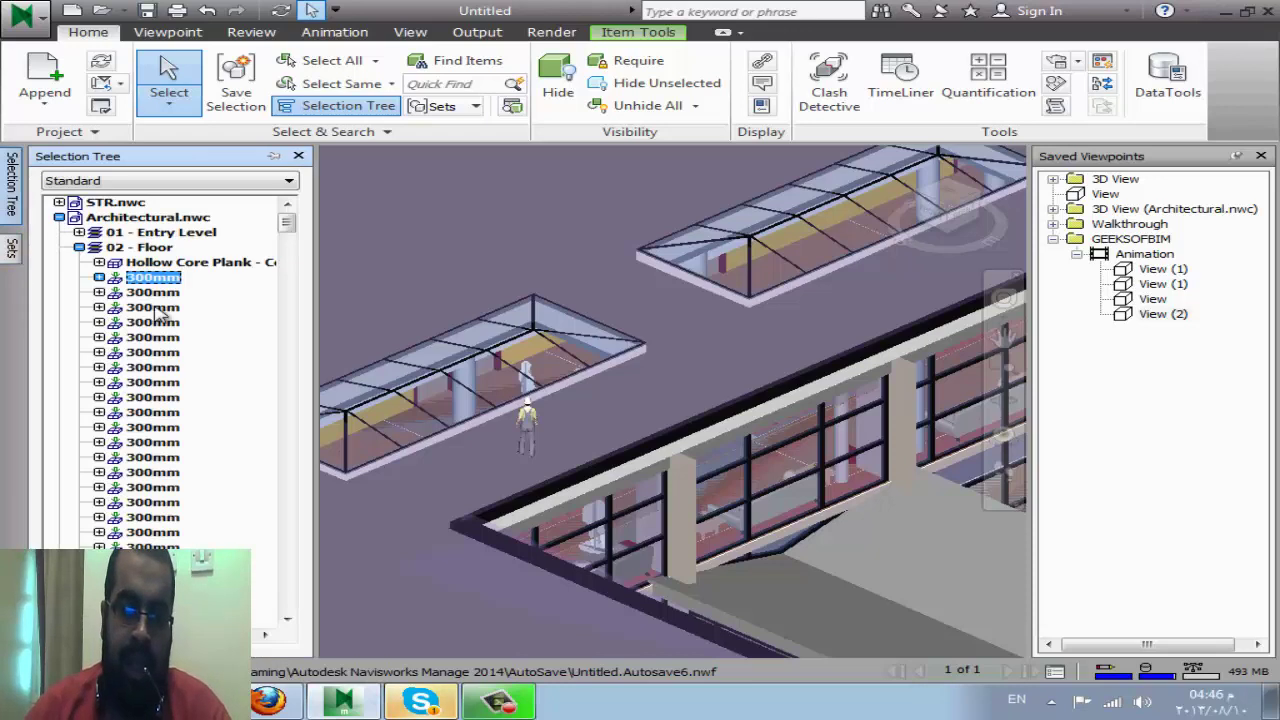
key("Escape")
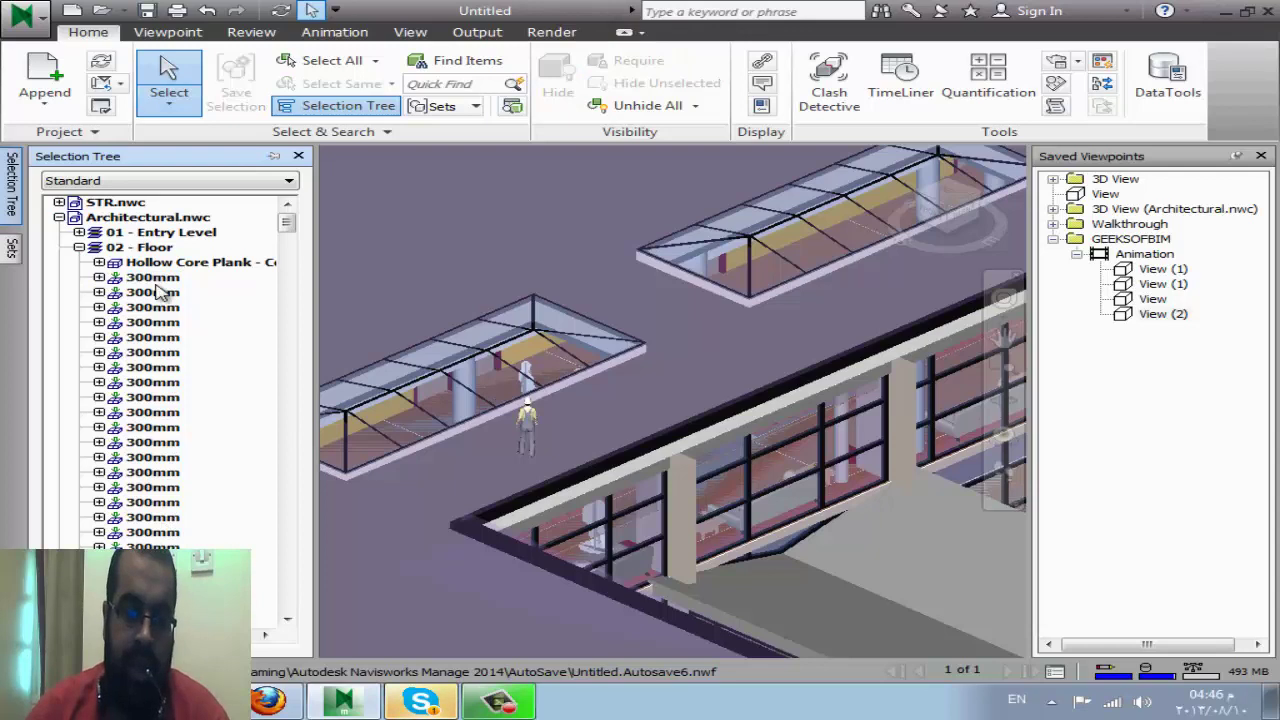
Step: Save four selected 300mm floor items as a selection set named 200
left_click(165, 474)
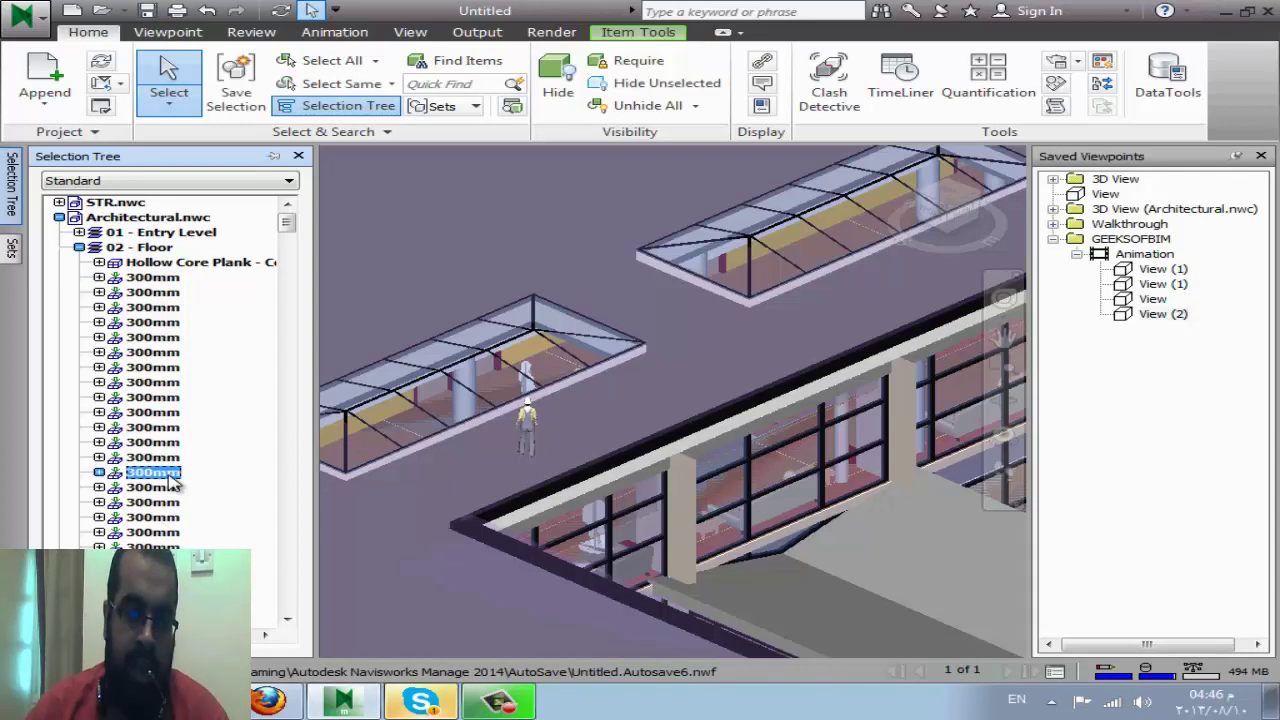
left_click(165, 443, "shift")
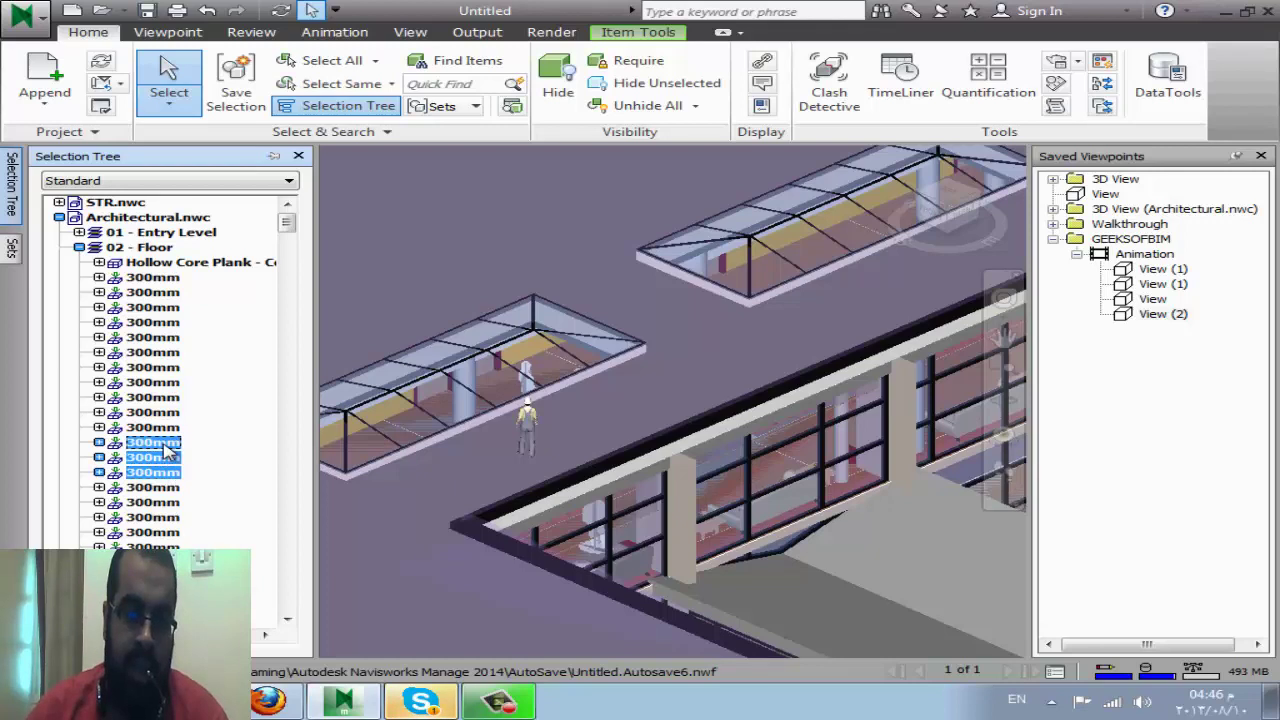
left_click(165, 428, "shift")
right_click(165, 438)
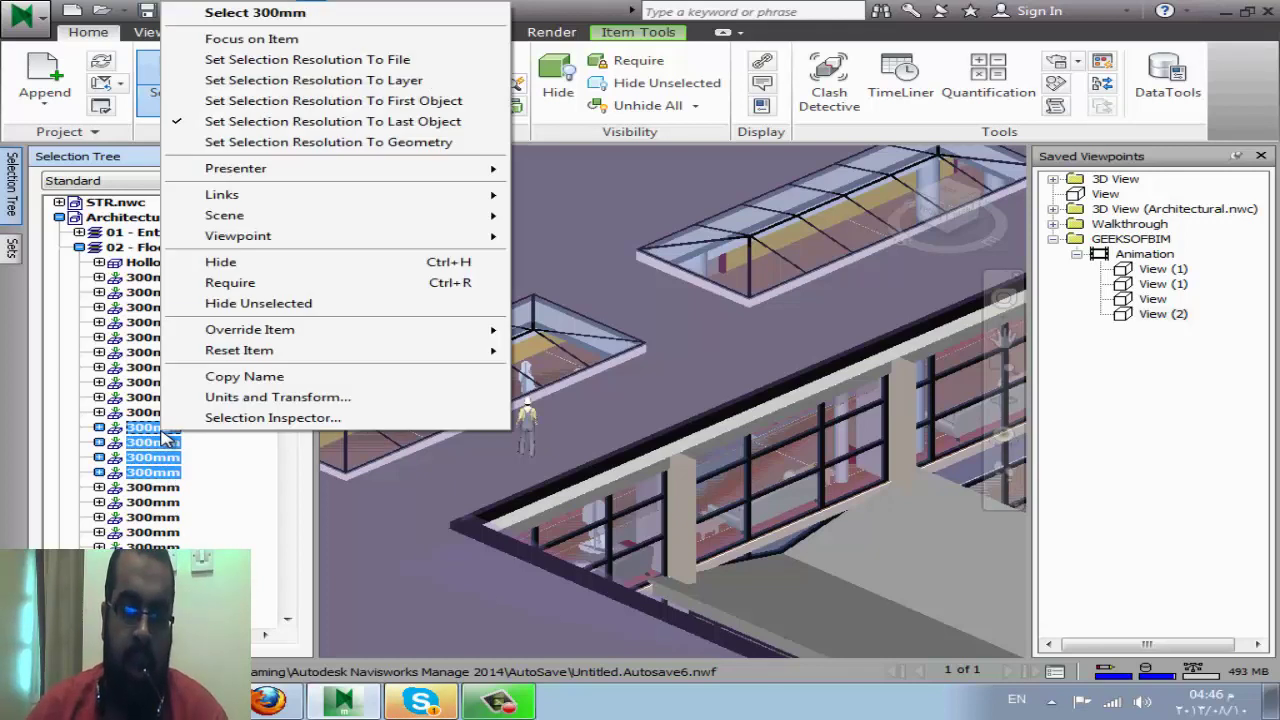
left_click(18, 256)
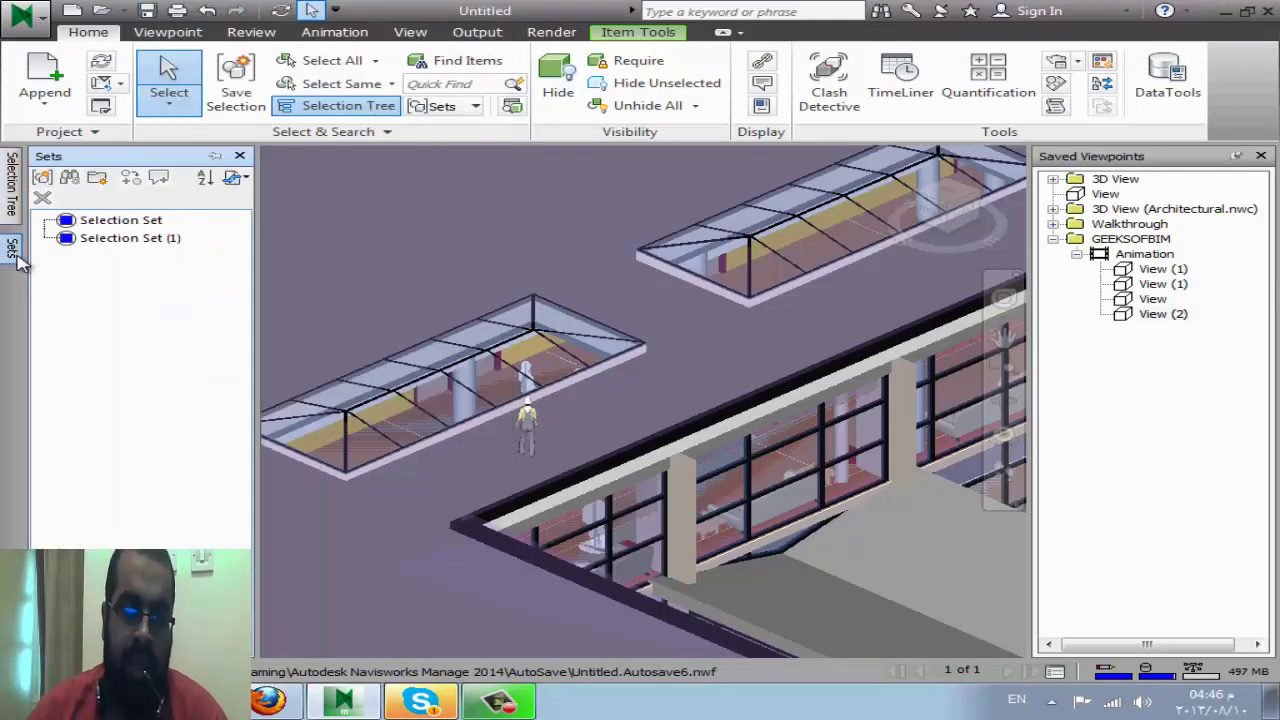
left_click(42, 180)
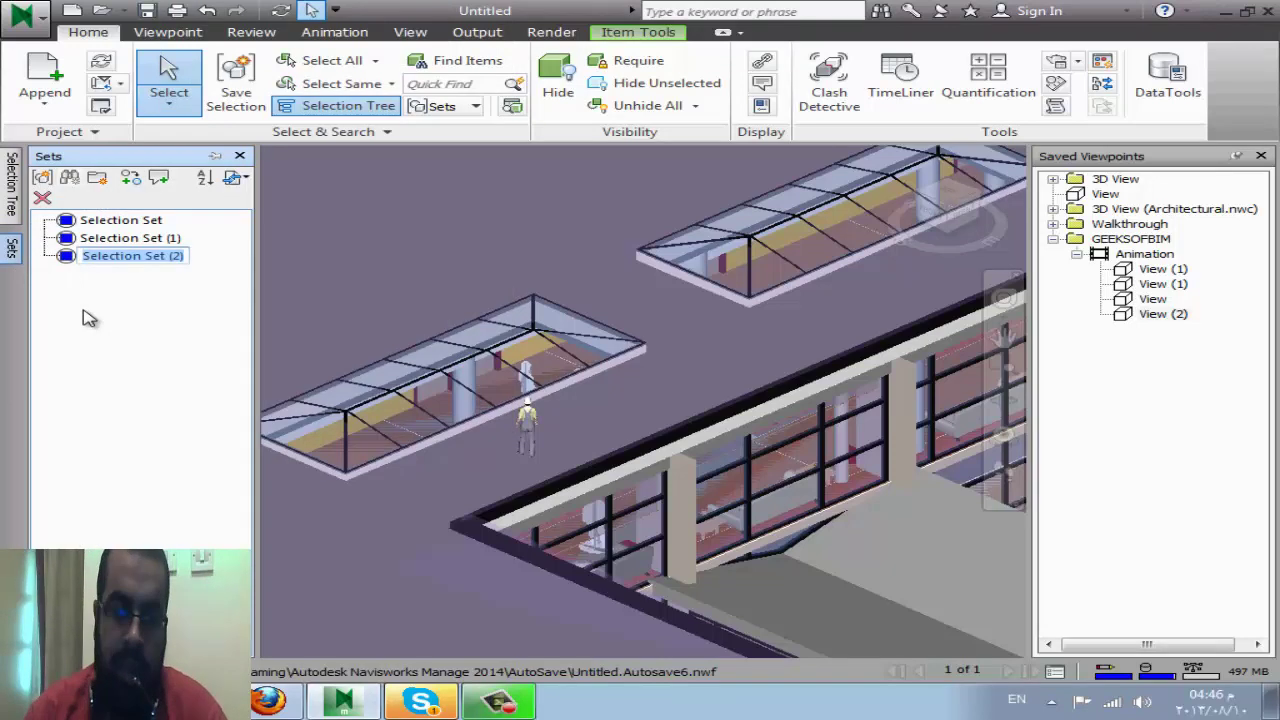
type("200")
key("Return")
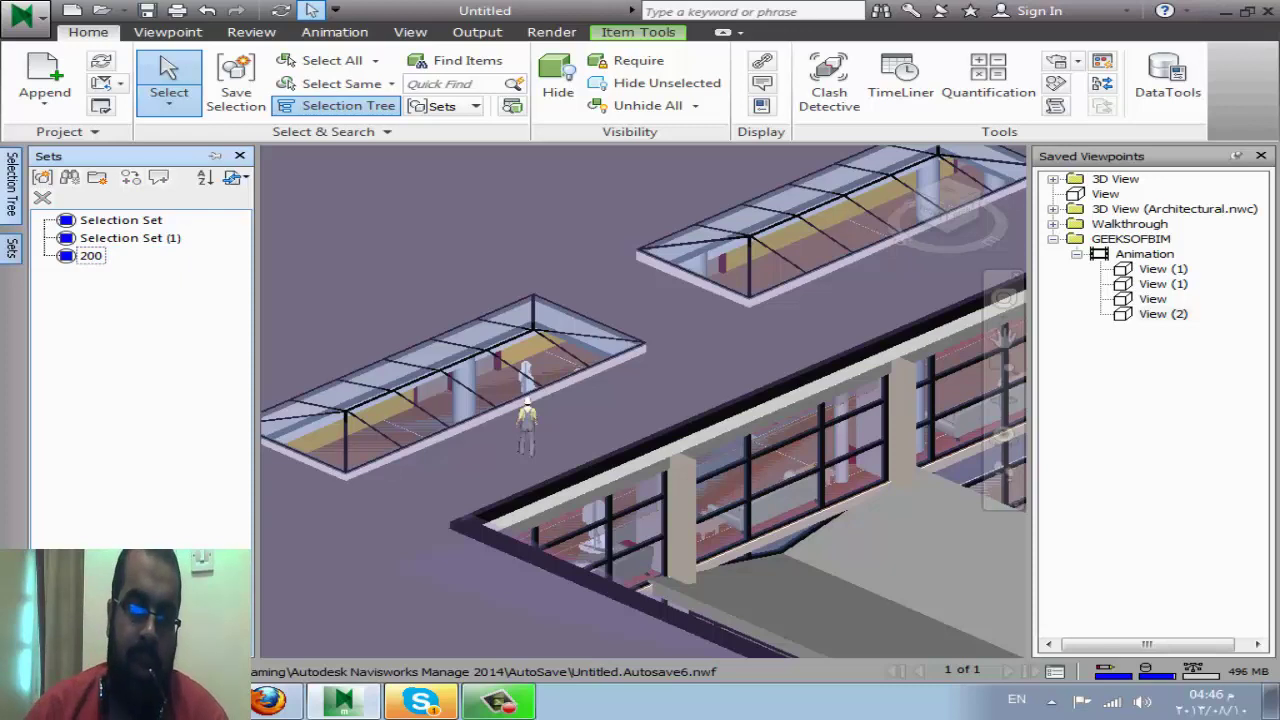
Step: Collapse 02 - Floor in the Selection Tree and select the whole Roof level
left_click(10, 180)
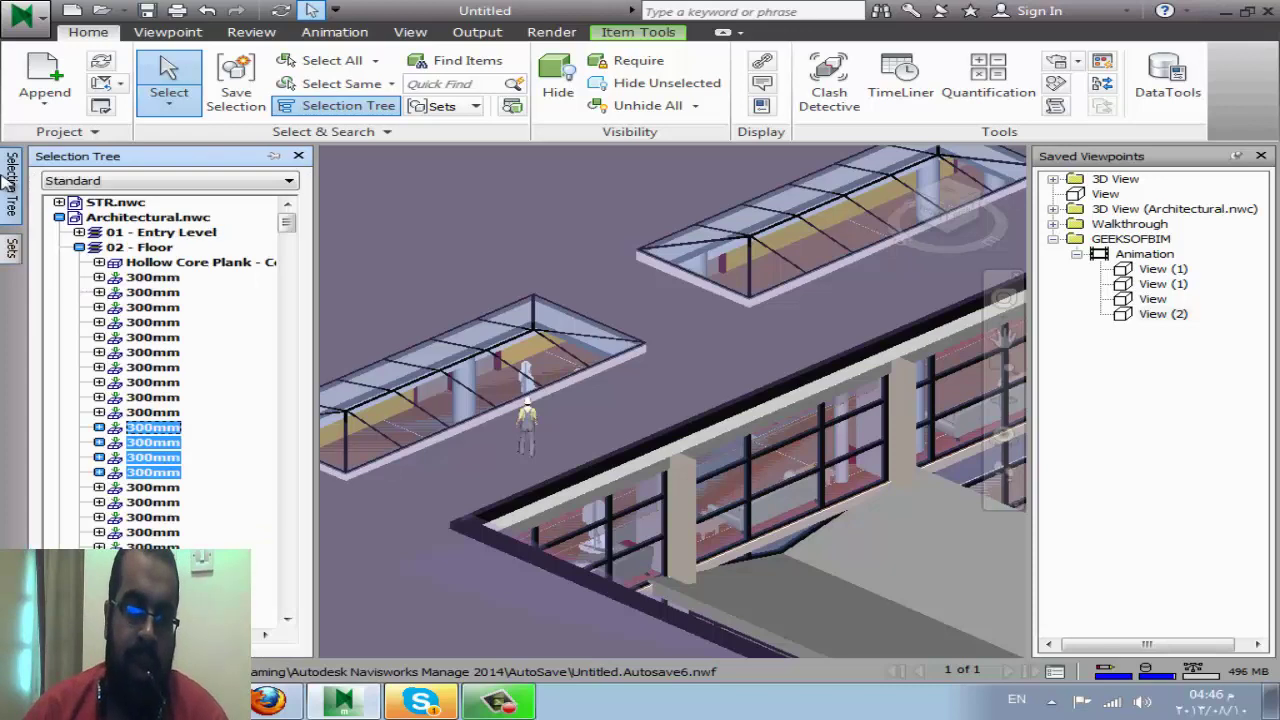
left_click(79, 247)
left_click(116, 280)
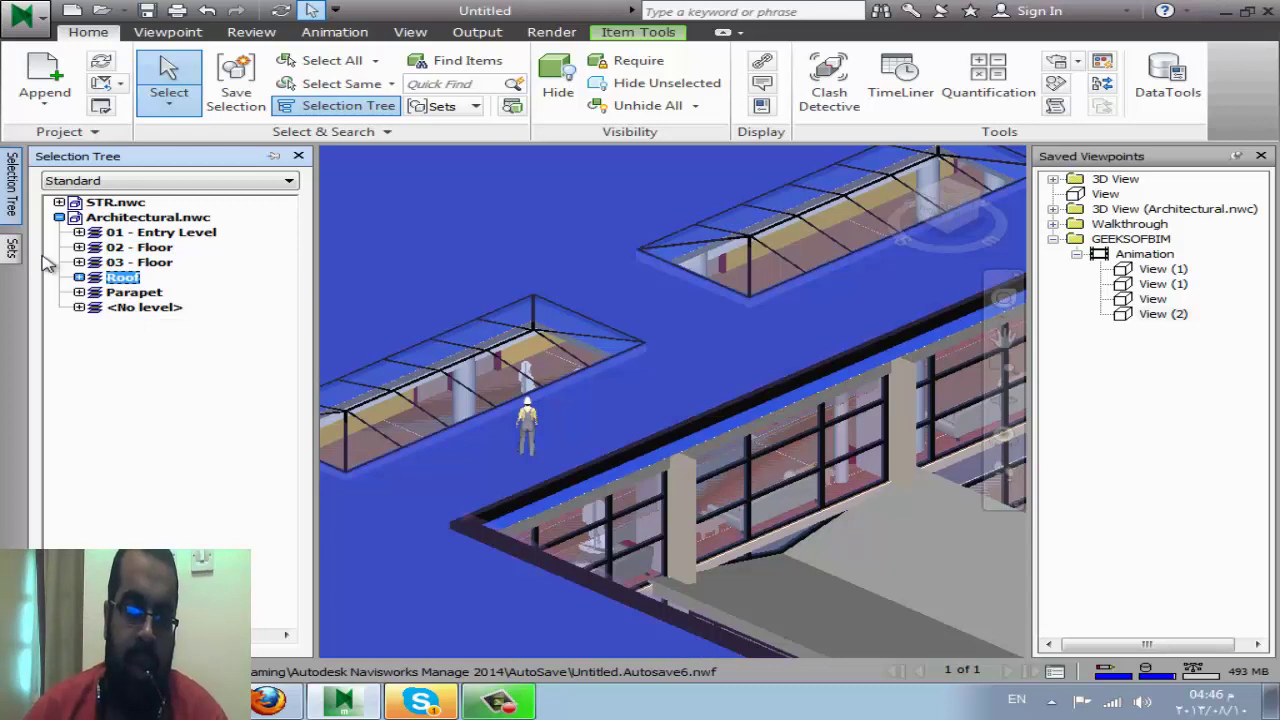
left_click(11, 248)
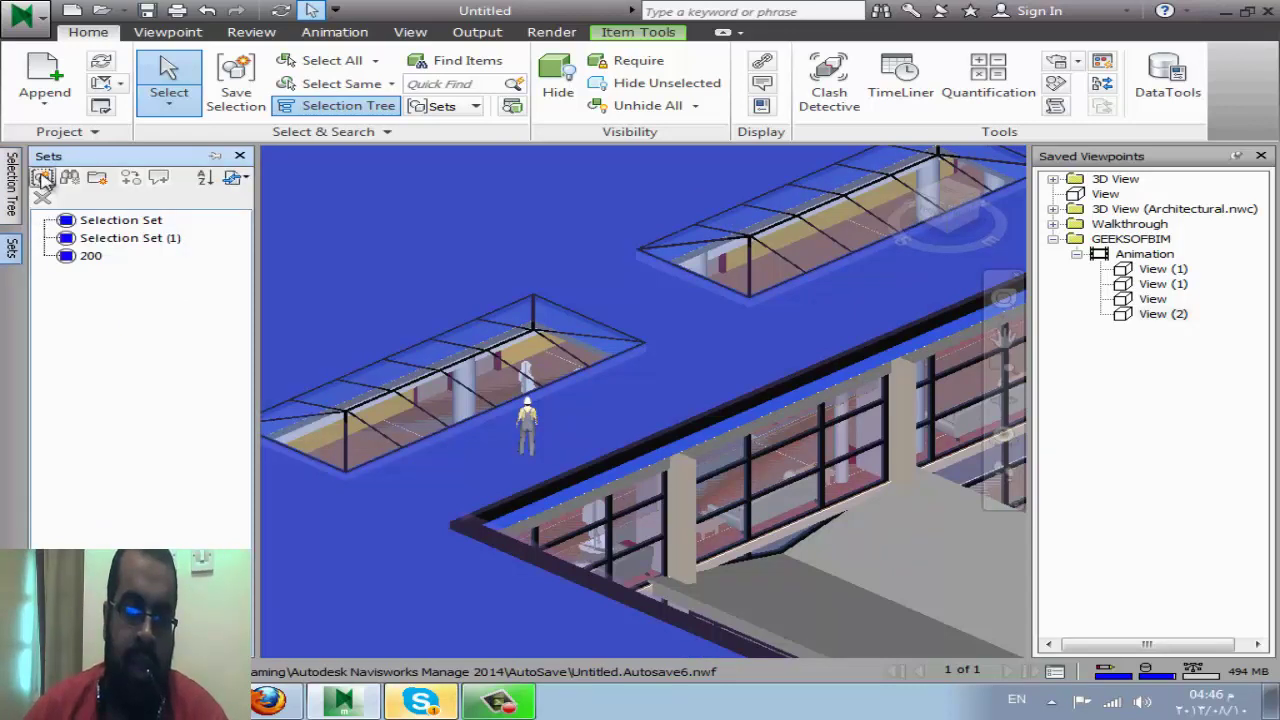
Step: Save the Roof level selection as a set named ROOF and select that set
left_click(42, 177)
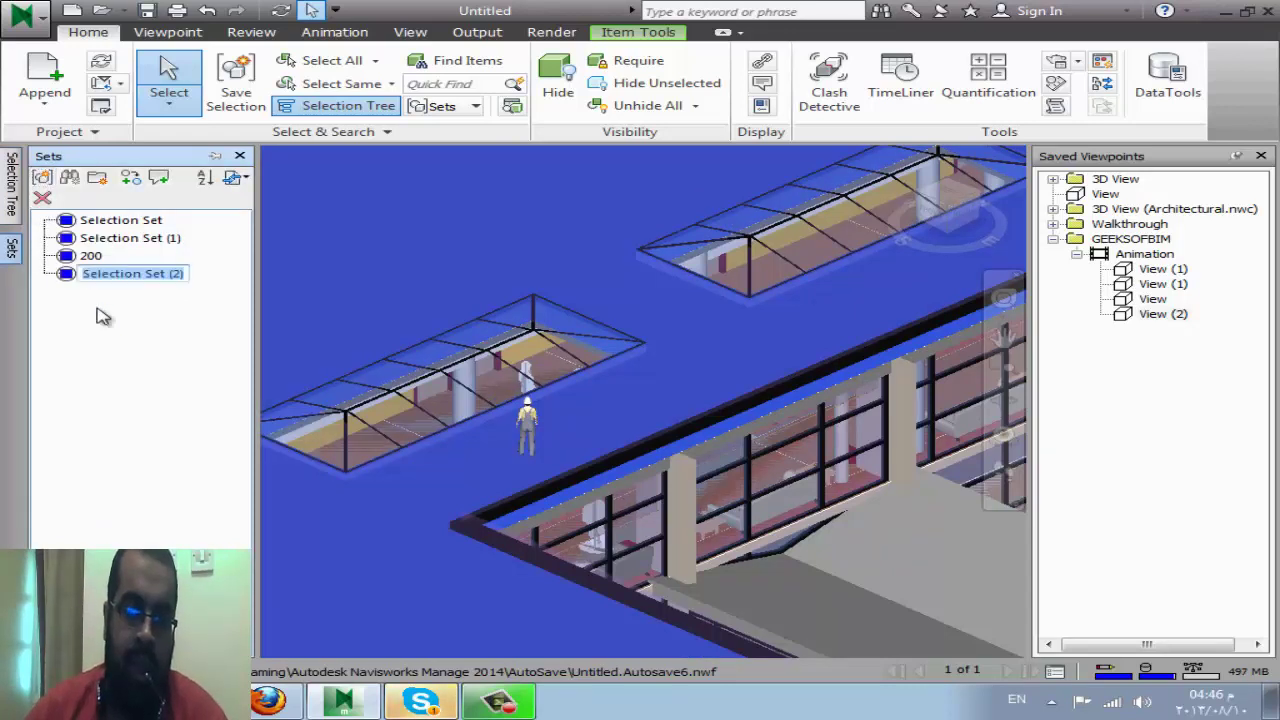
type("ROOF")
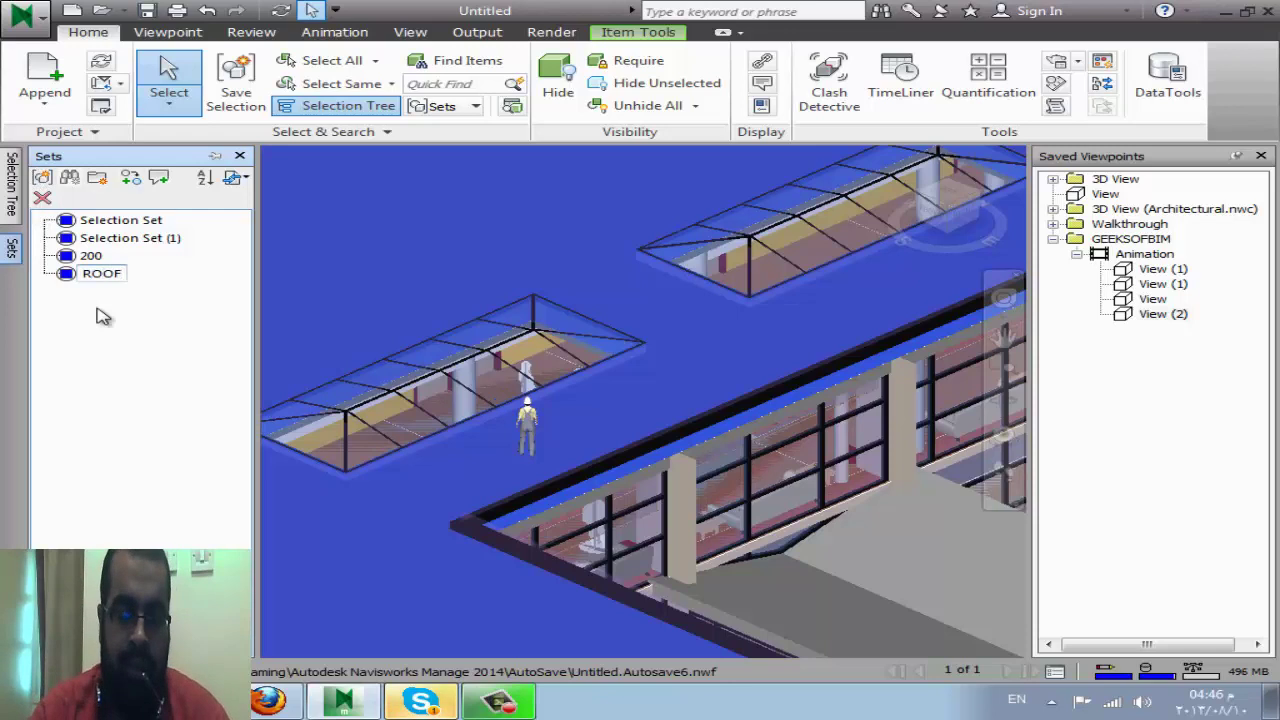
key("Return")
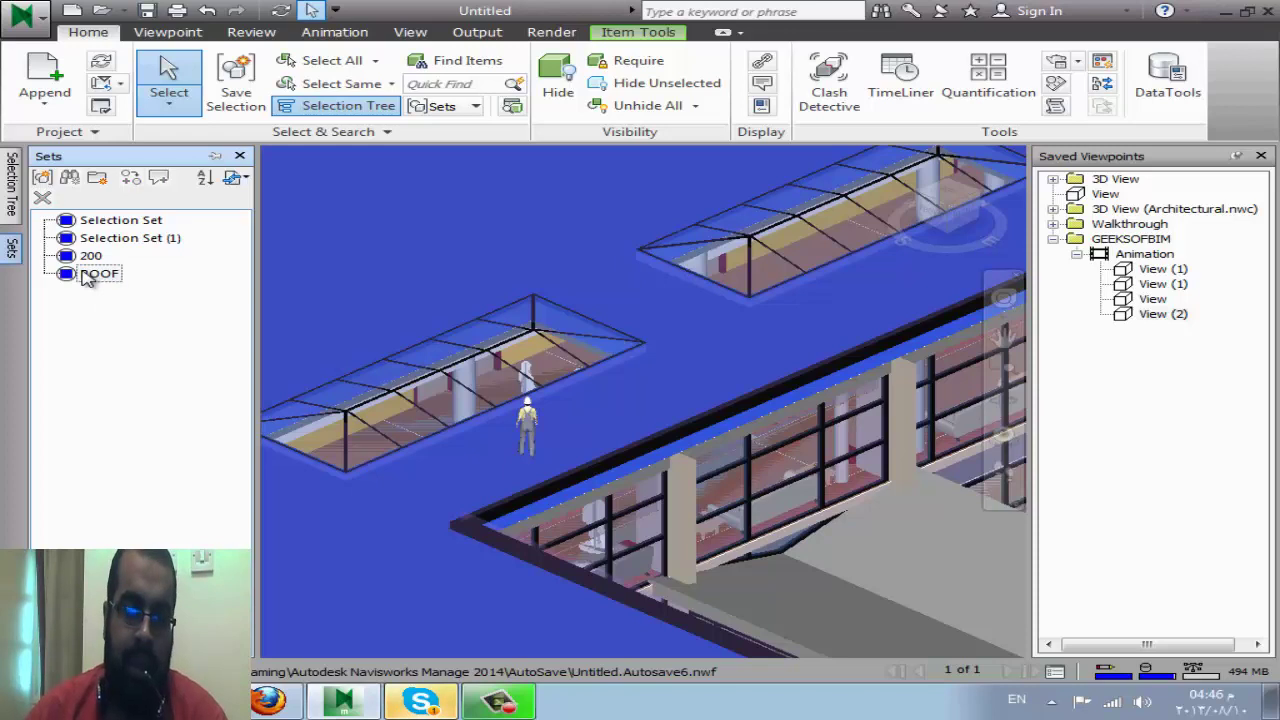
left_click(87, 278)
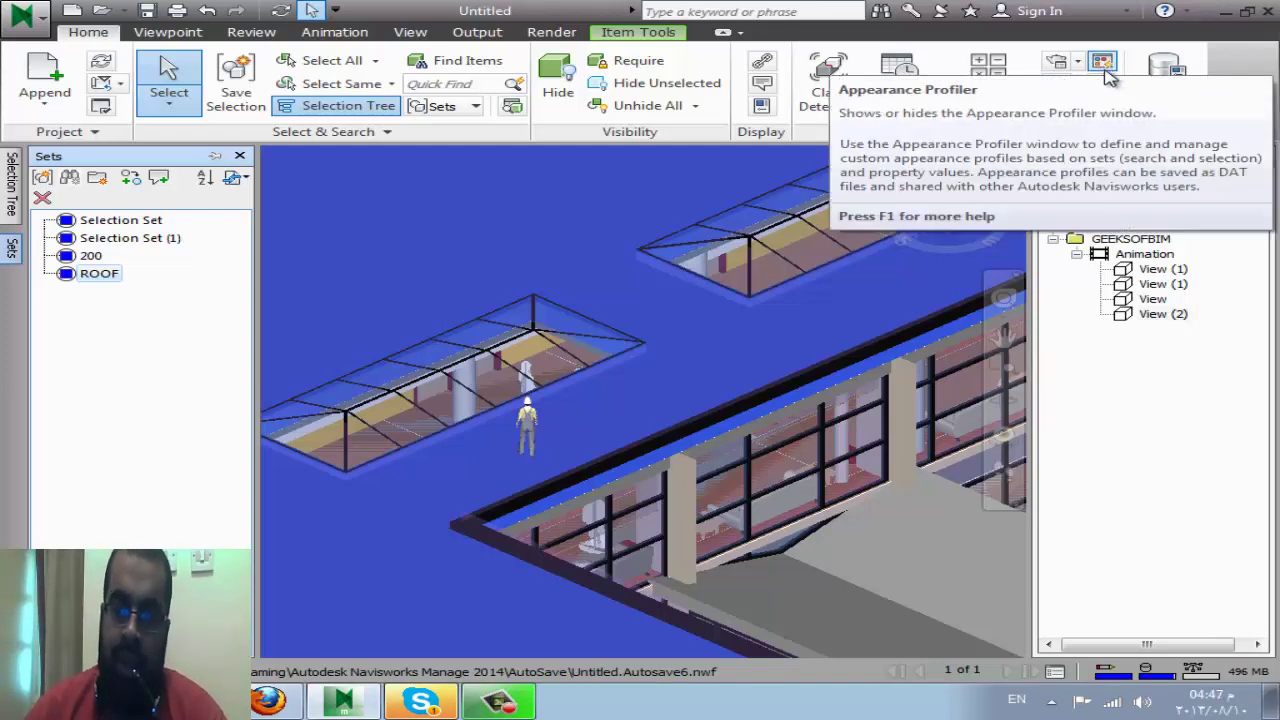
Step: Open the Appearance Profiler, reposition it, and load the saved sets into its By Set list
left_click(1110, 68)
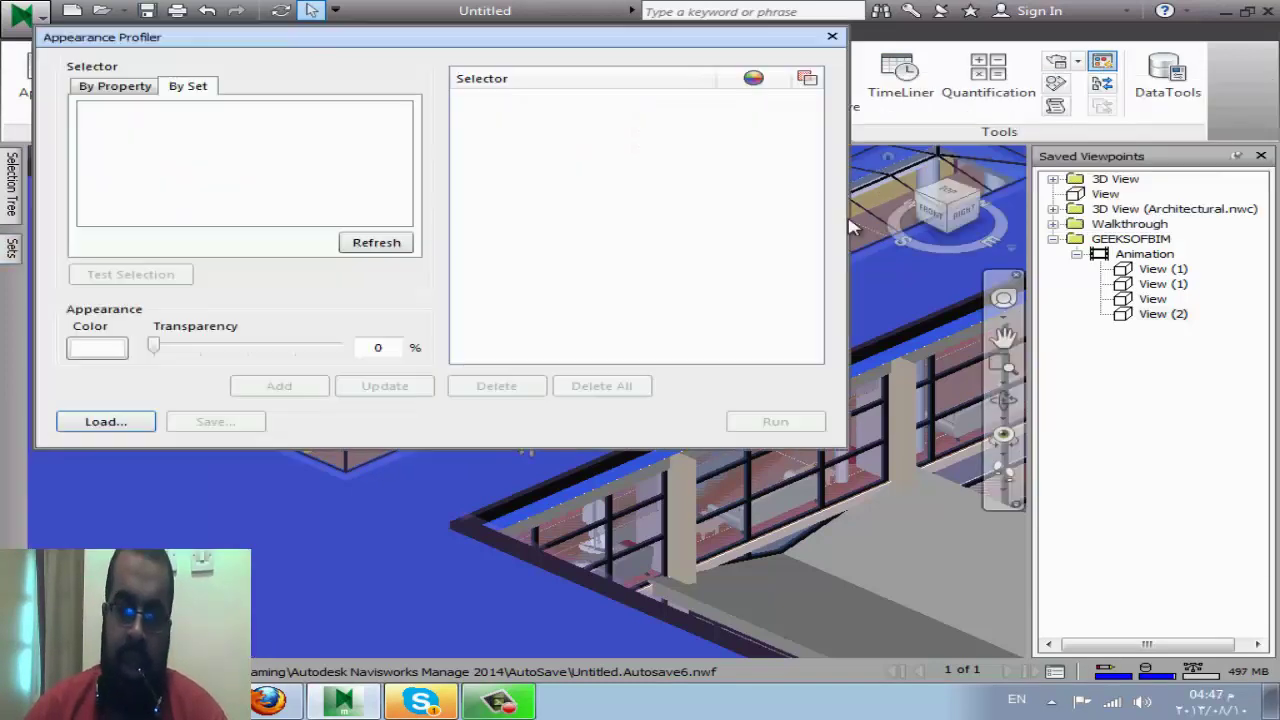
double_click(422, 25)
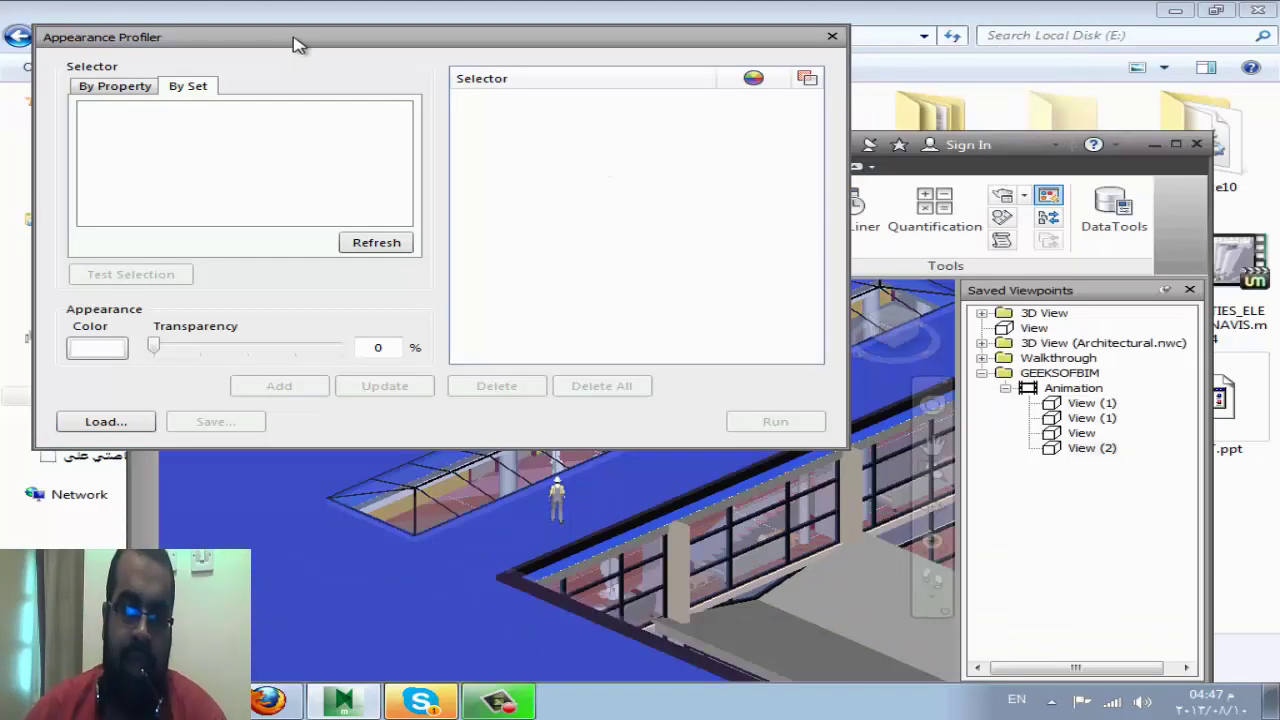
left_click_drag(297, 44, 419, 234)
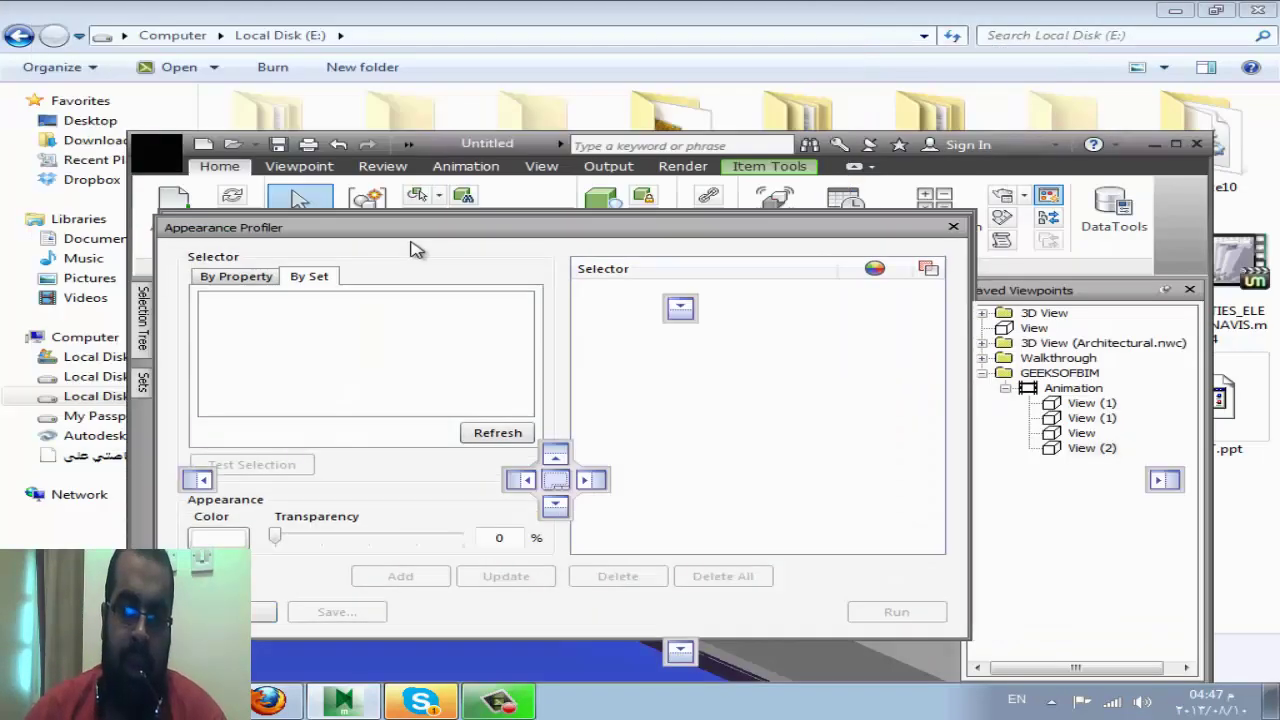
left_click(519, 446)
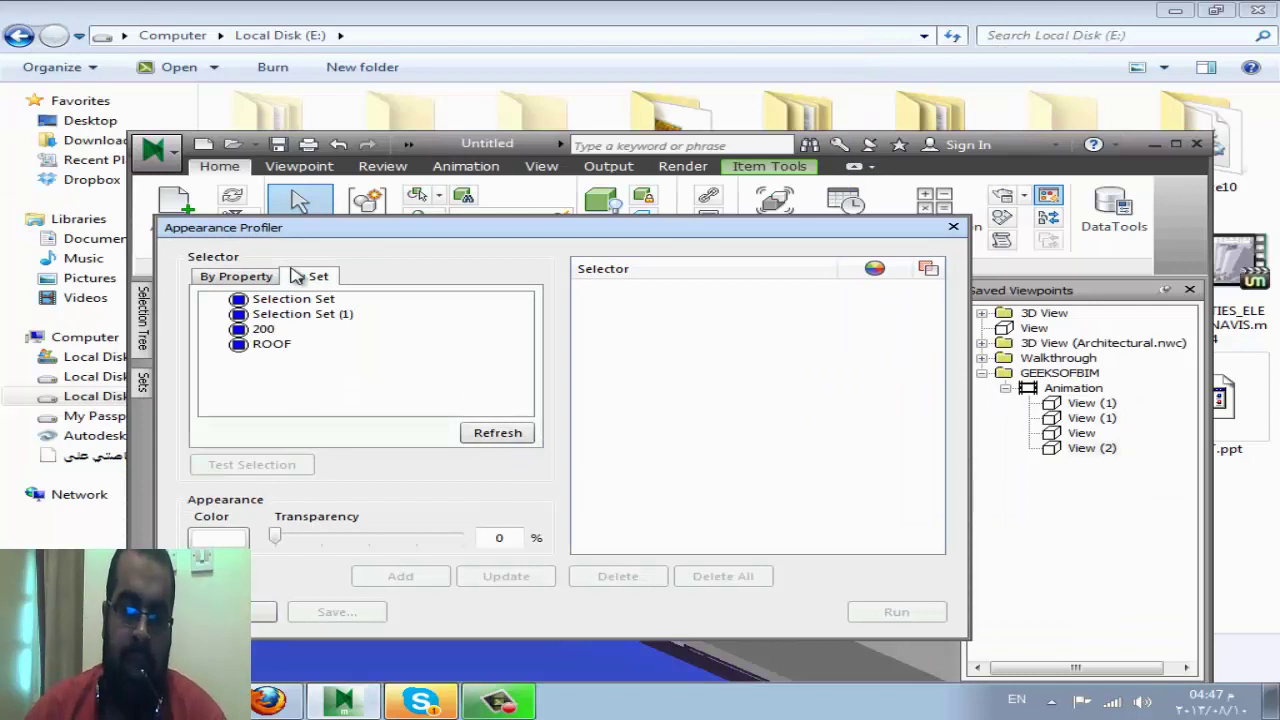
left_click(272, 345)
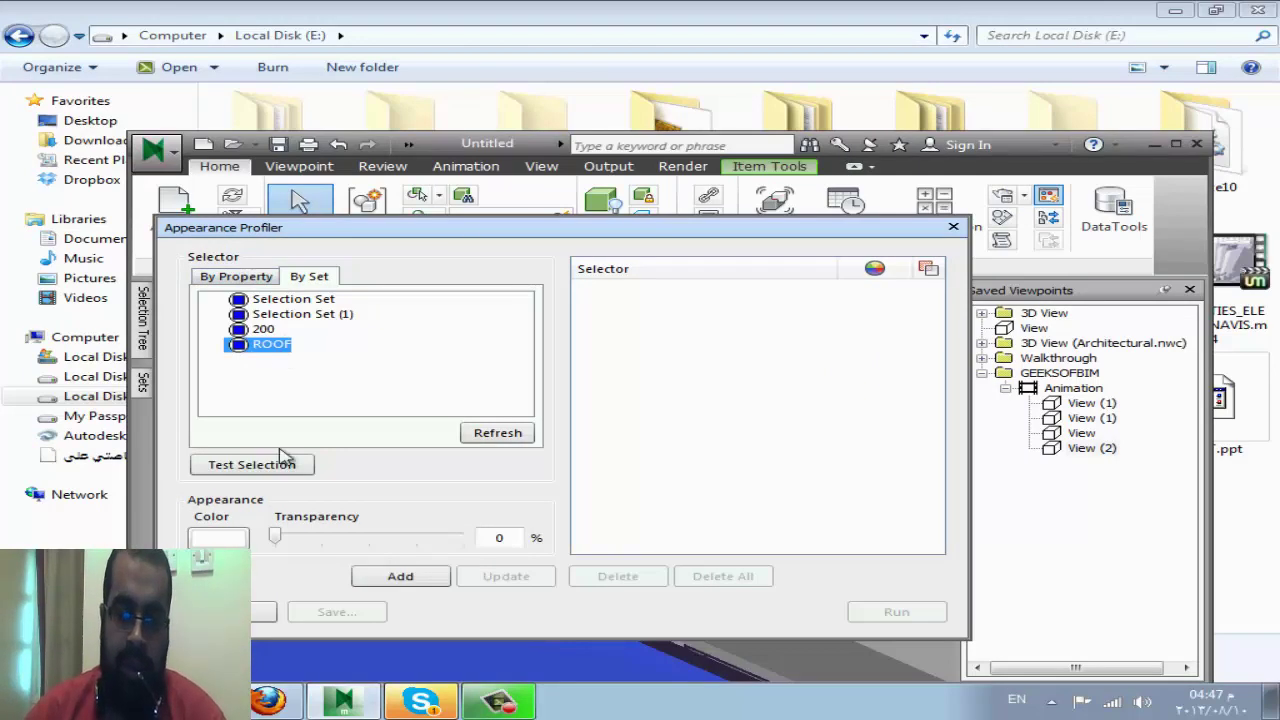
left_click_drag(475, 232, 807, 216)
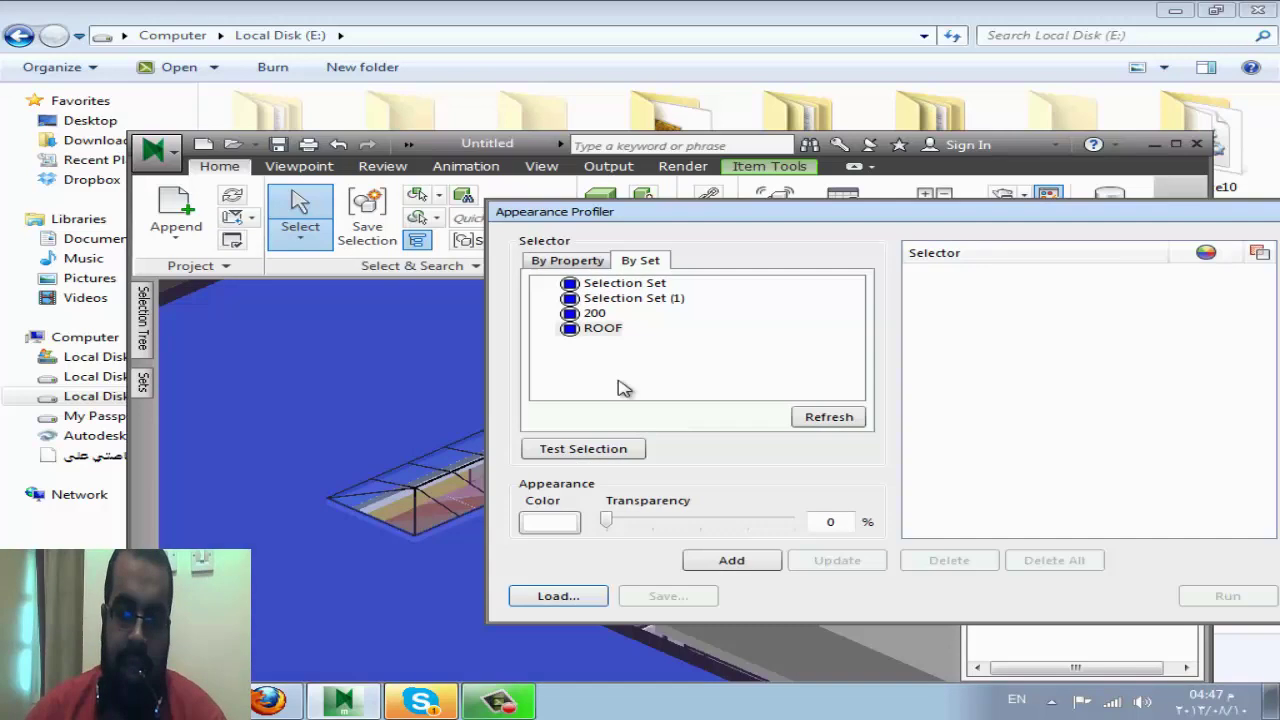
Step: Test Selection for the 200 set, then for the ROOF set
left_click(596, 314)
left_click(590, 456)
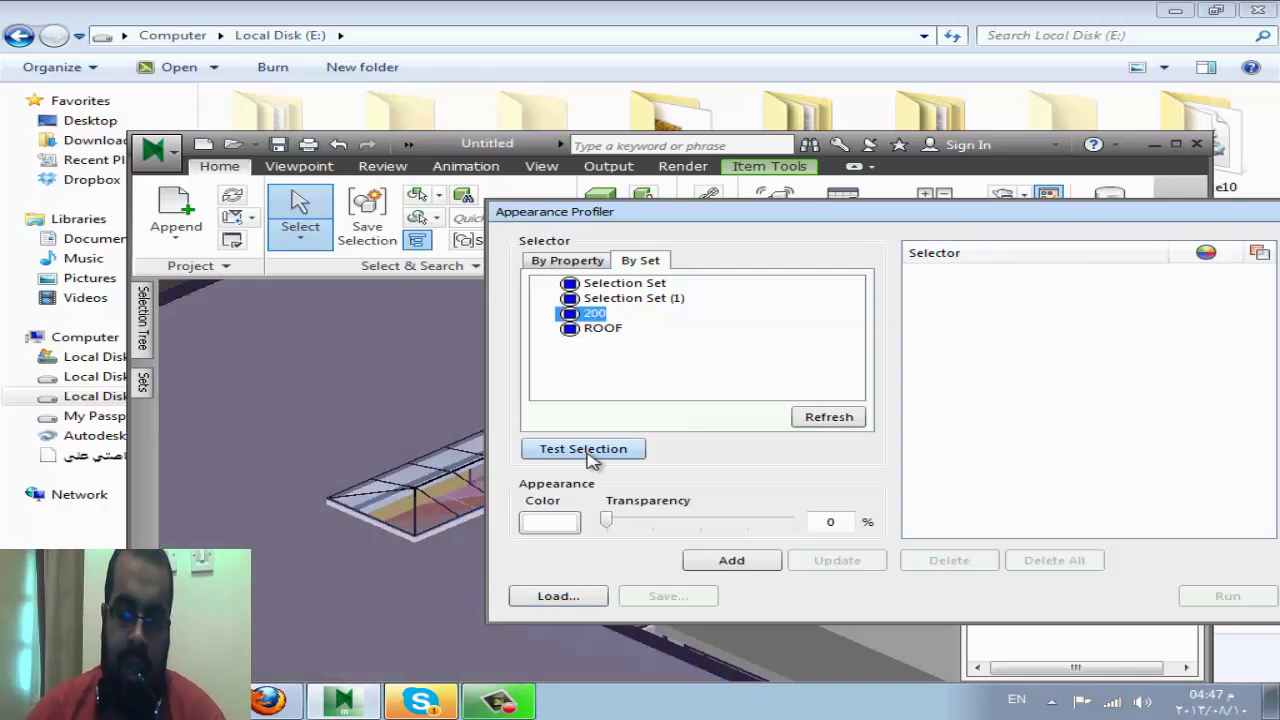
left_click(592, 330)
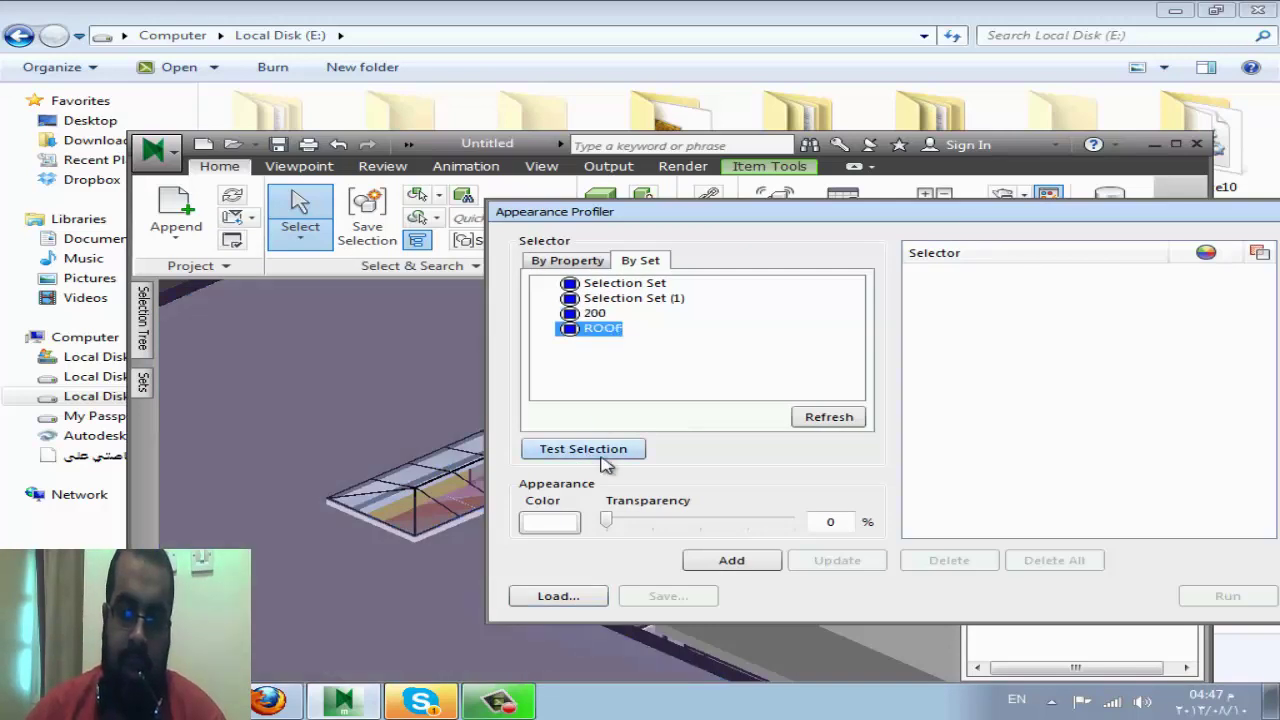
left_click(606, 457)
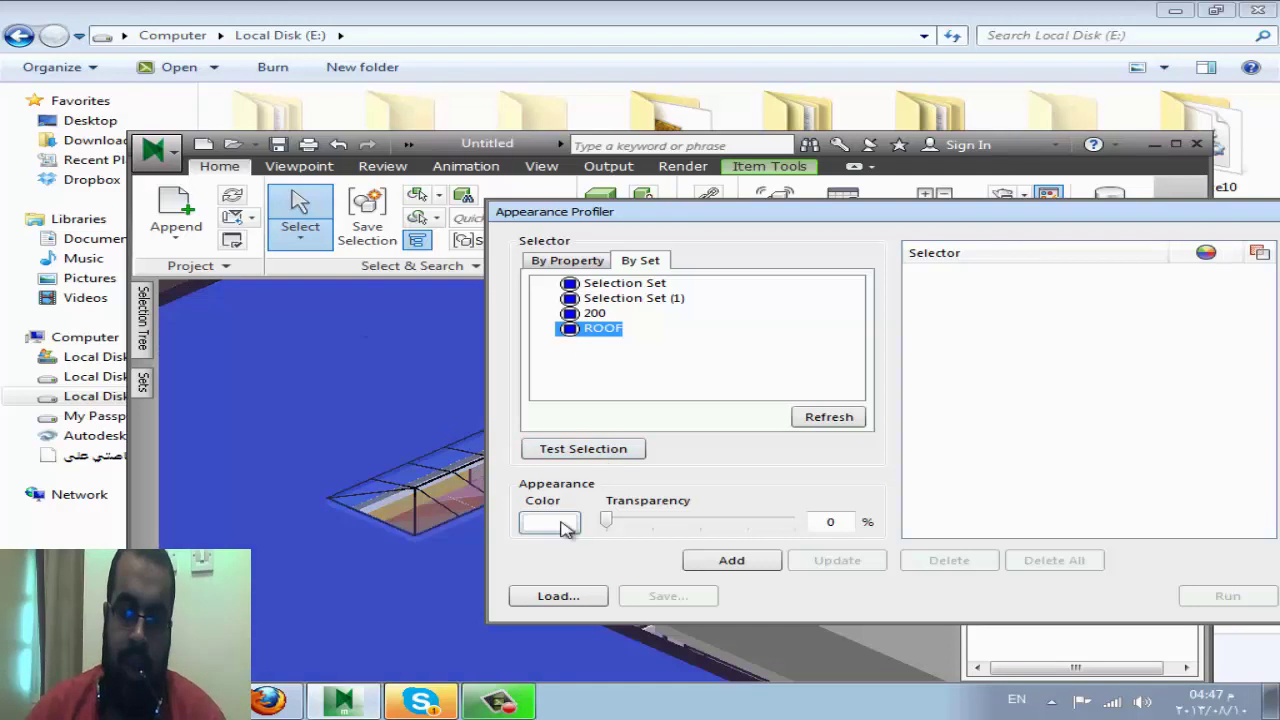
Step: Add a bright green colour rule for the ROOF set
left_click(565, 528)
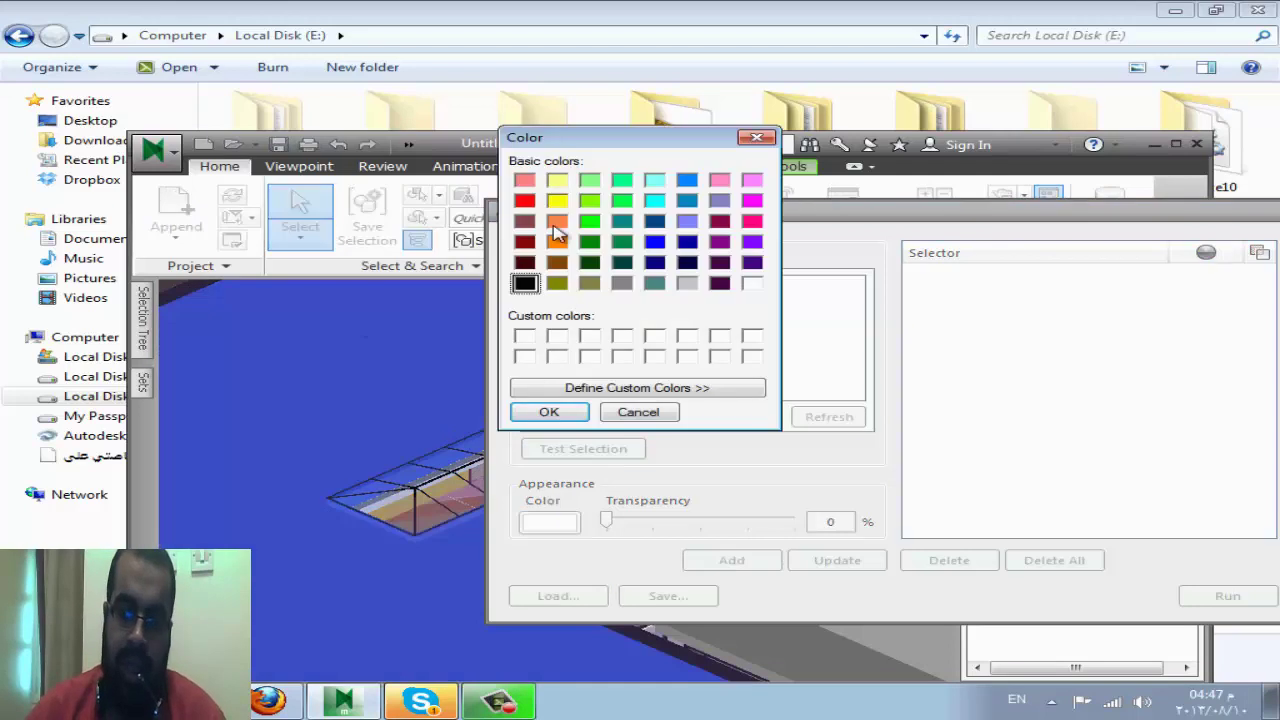
left_click(589, 221)
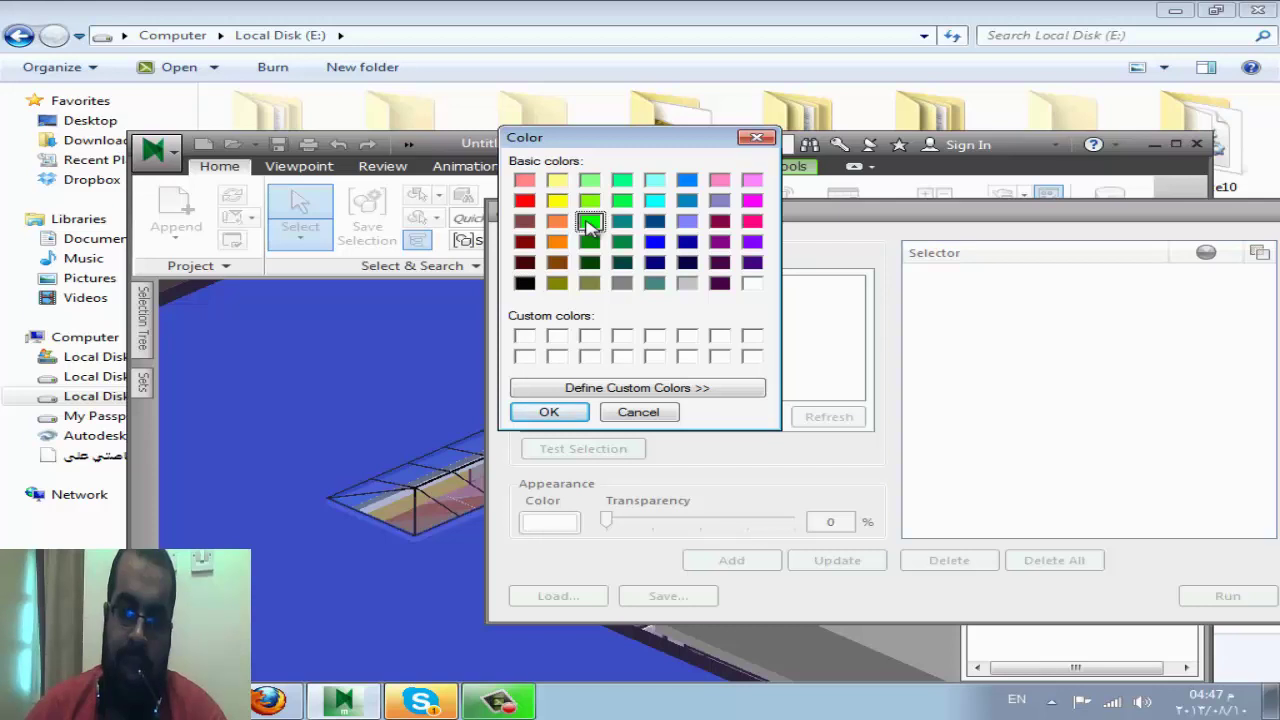
left_click(549, 412)
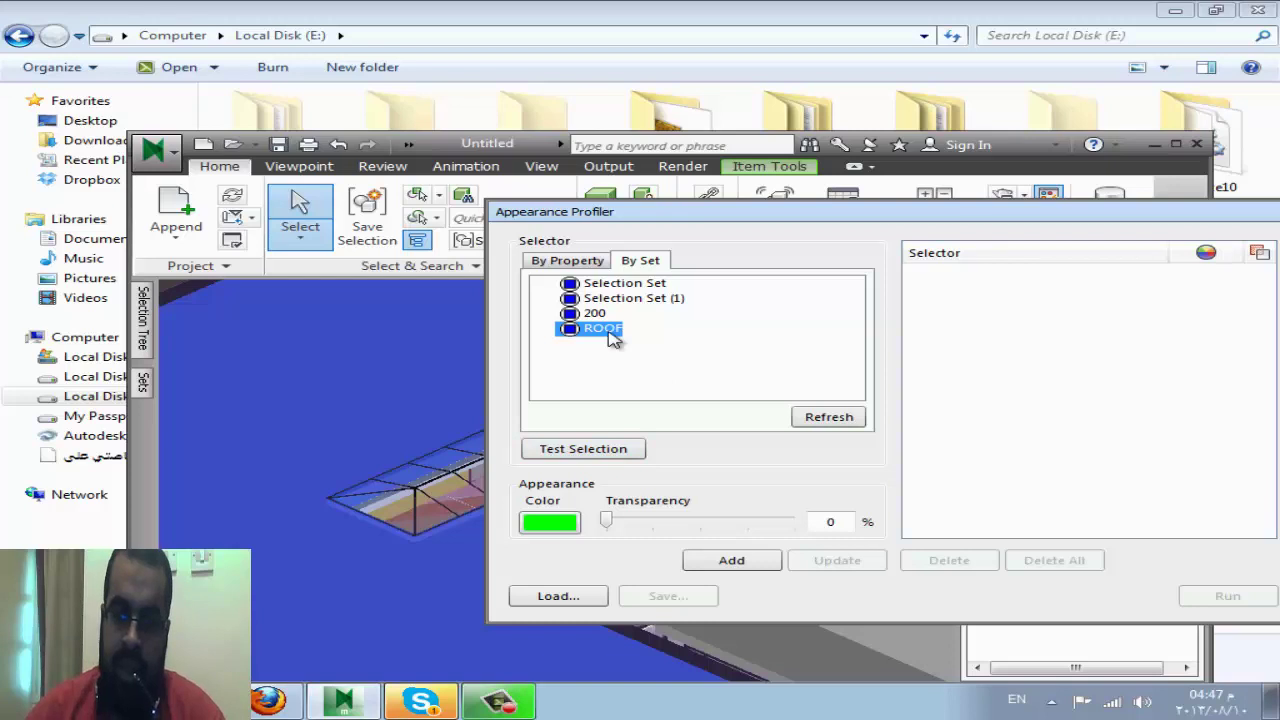
left_click_drag(745, 220, 539, 180)
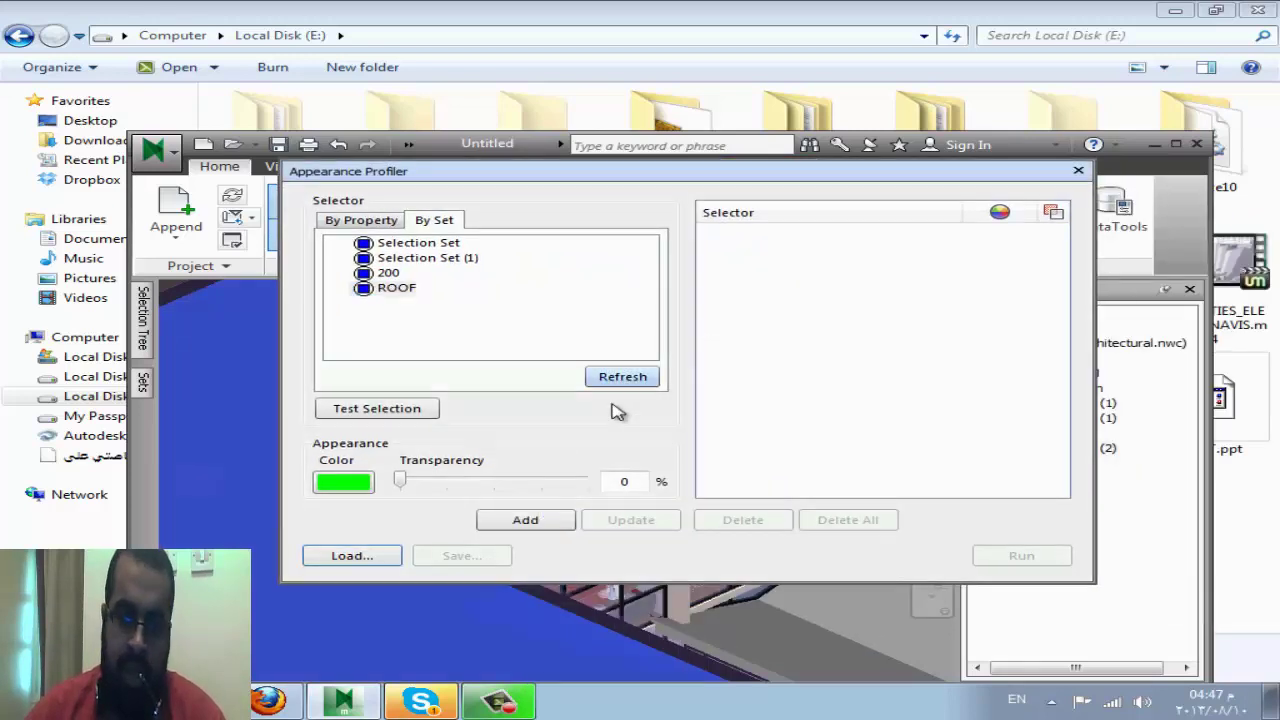
left_click(551, 522)
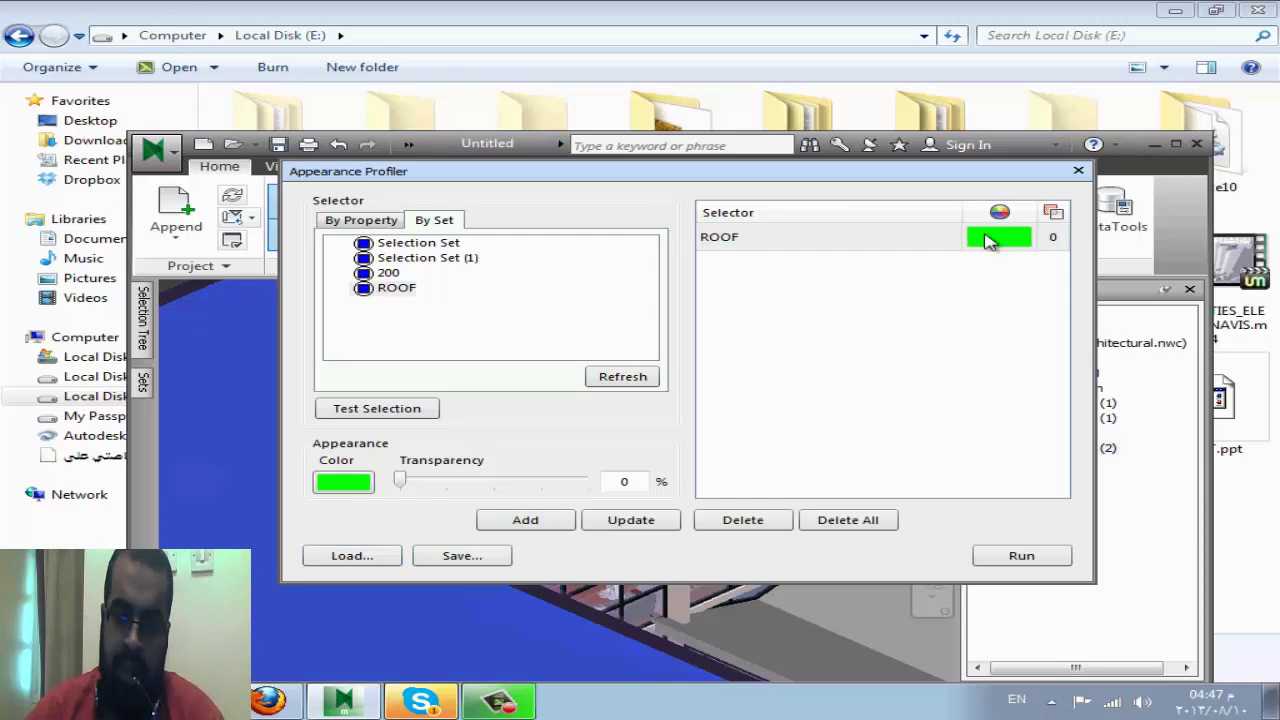
Step: Add a light yellow colour rule for the 200 set
left_click(388, 273)
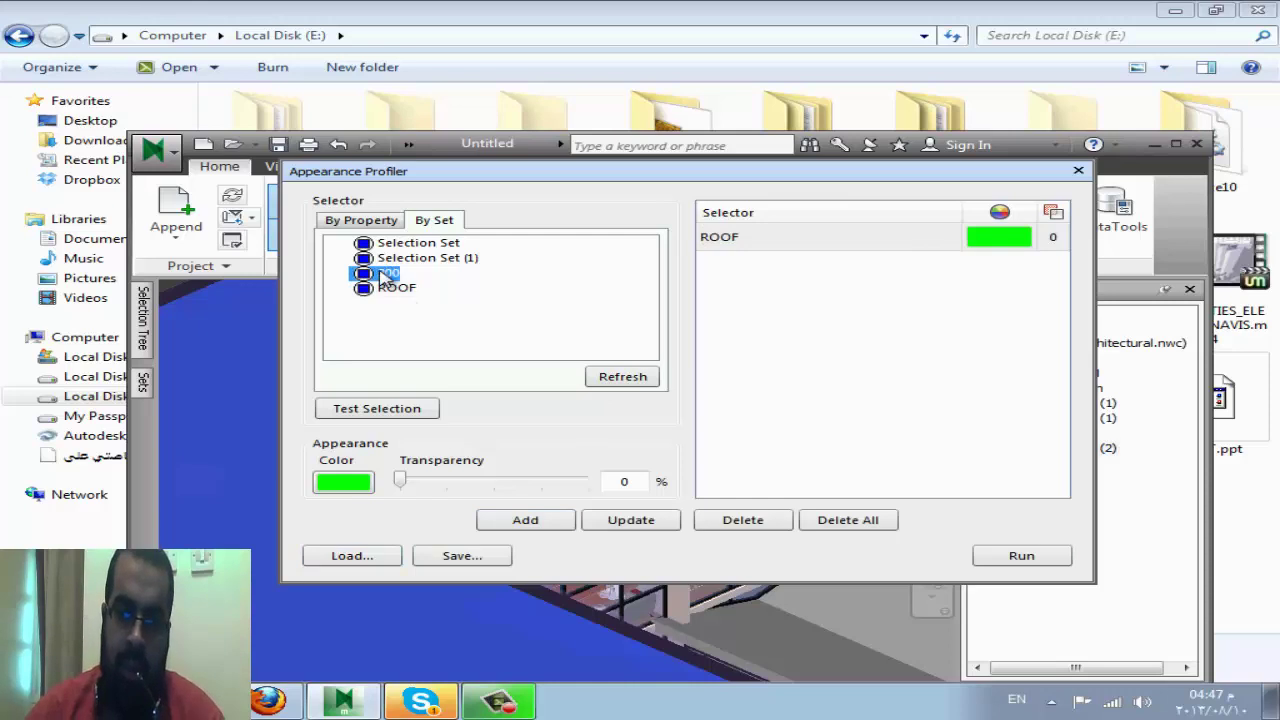
left_click(390, 416)
left_click(343, 483)
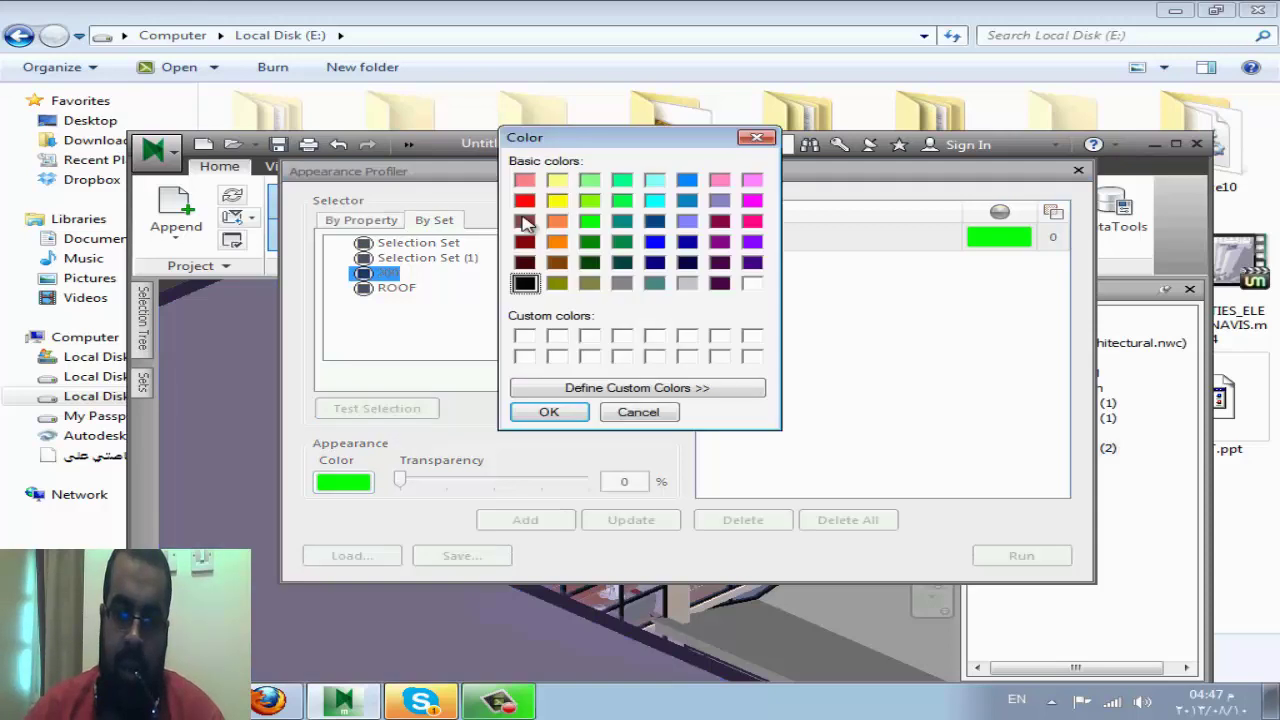
left_click(557, 181)
left_click(578, 412)
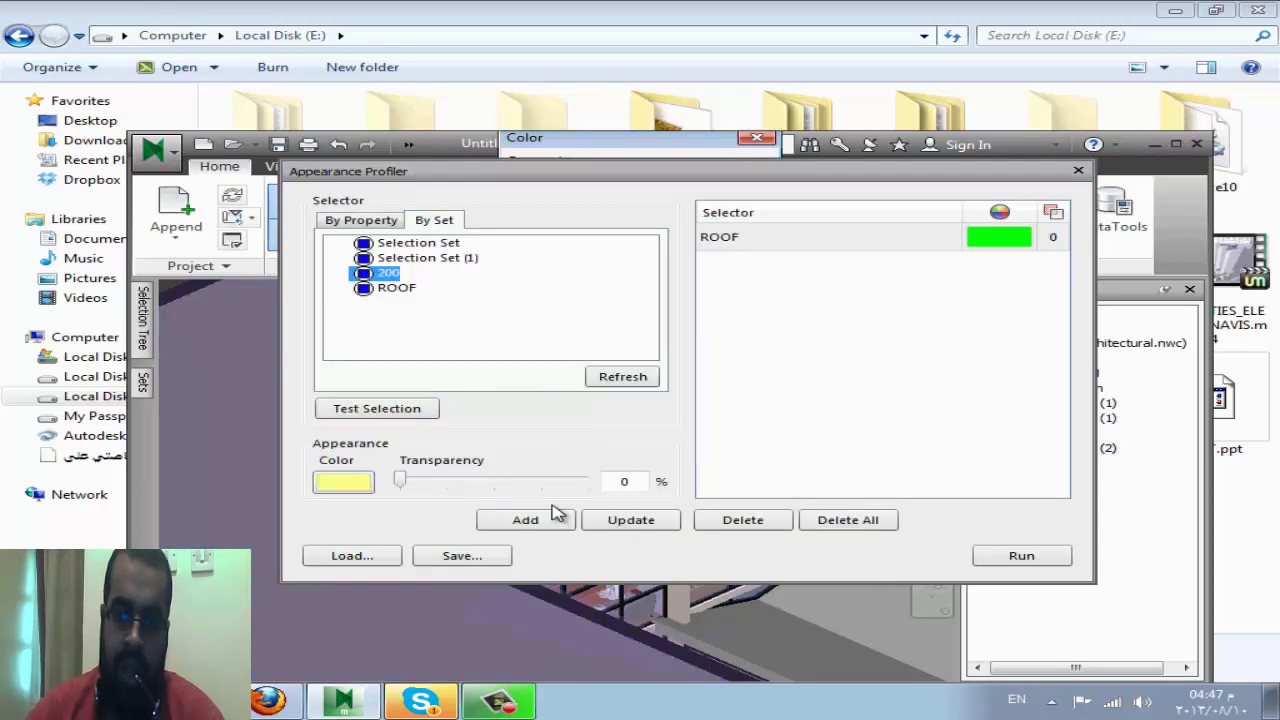
left_click(531, 521)
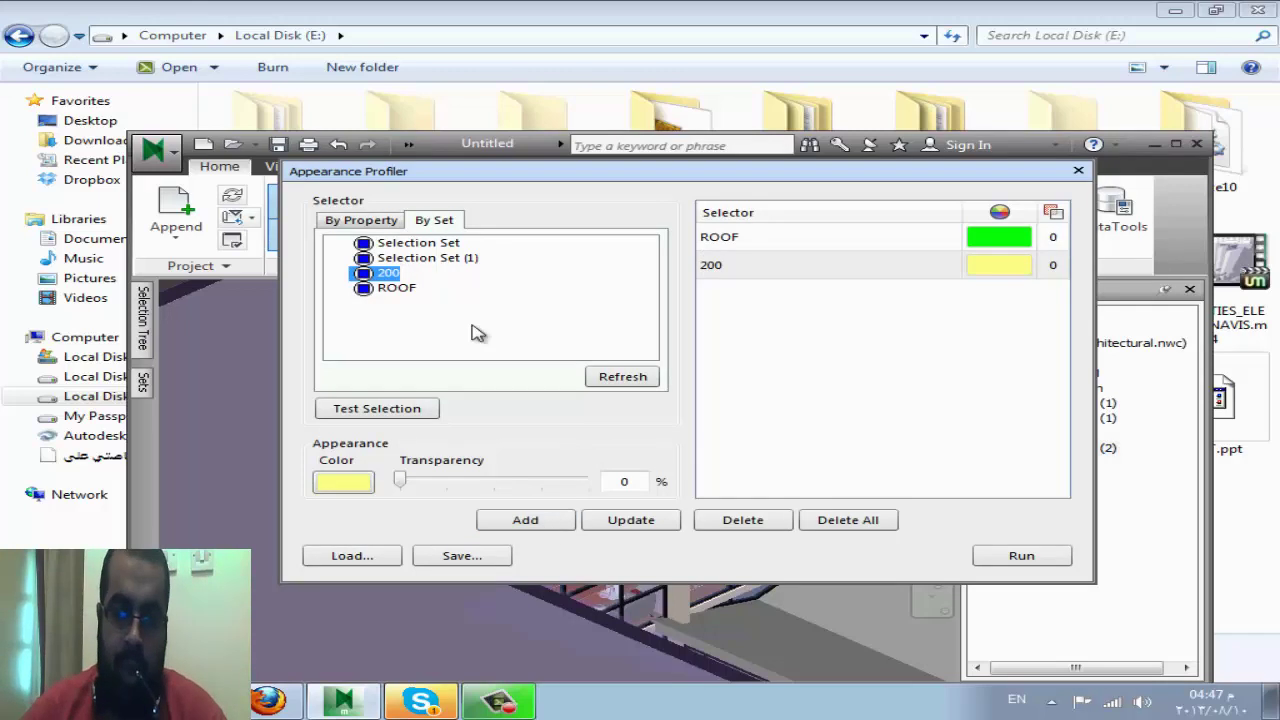
Step: Add a red colour rule for Selection Set (1)
left_click(405, 247)
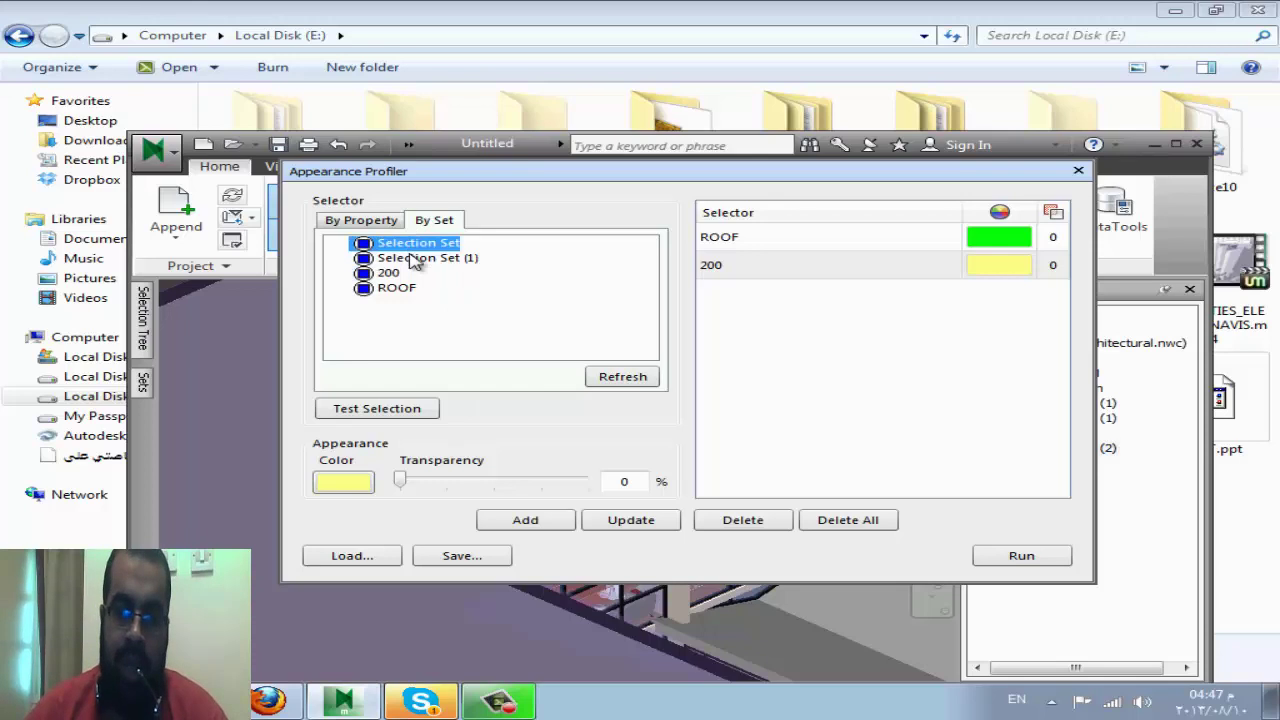
left_click(414, 259)
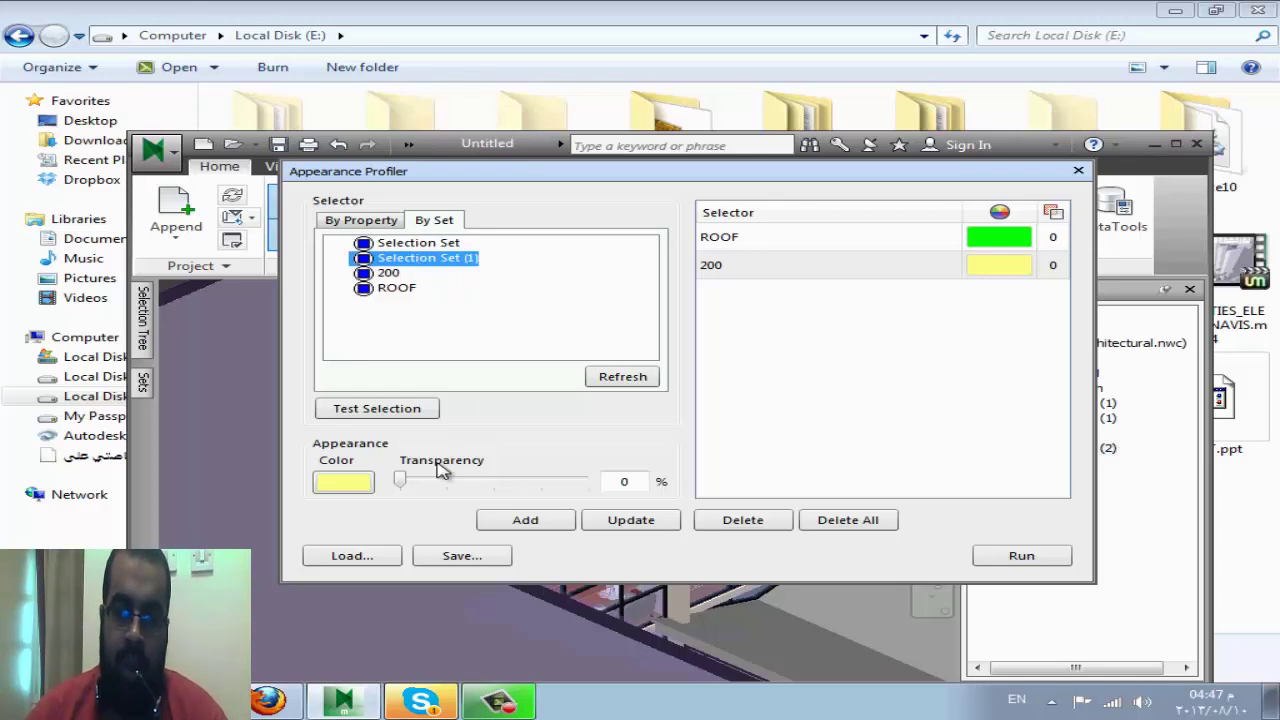
left_click(358, 479)
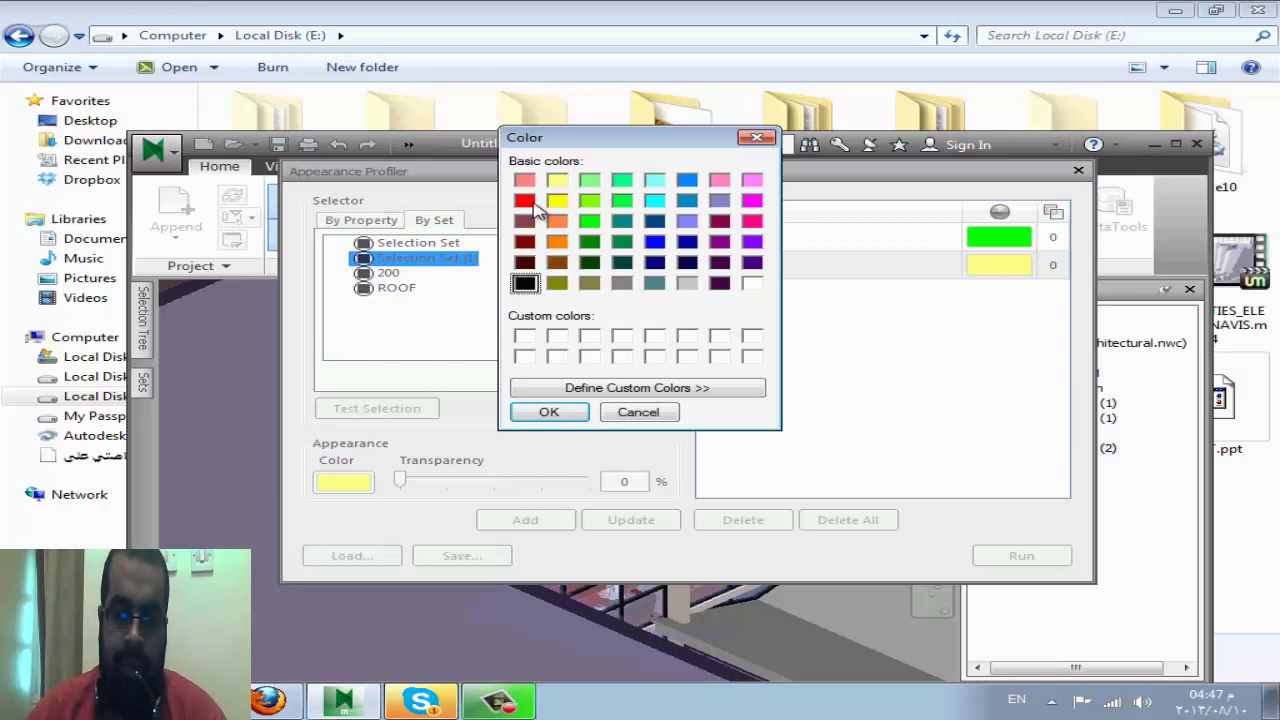
left_click(525, 201)
left_click(549, 411)
left_click(526, 520)
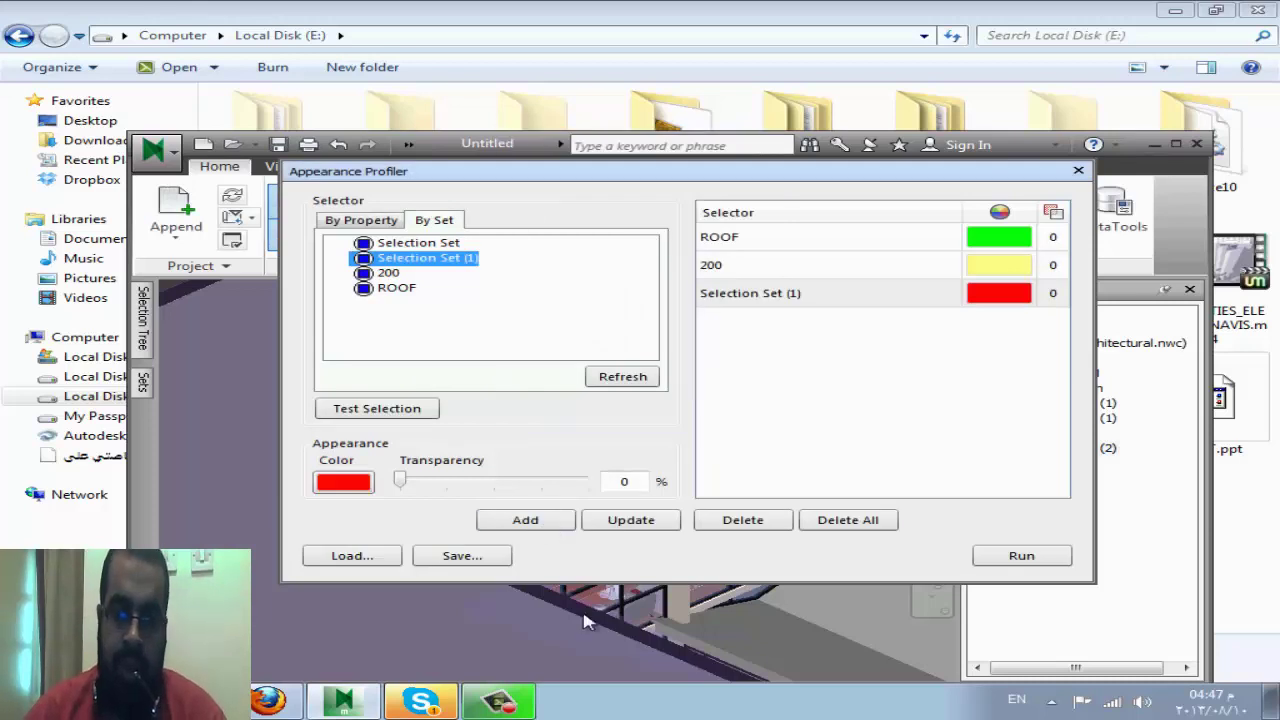
Step: Run the colour rules so the roof turns green, cancel saving them, and close the profiler
left_click(1018, 558)
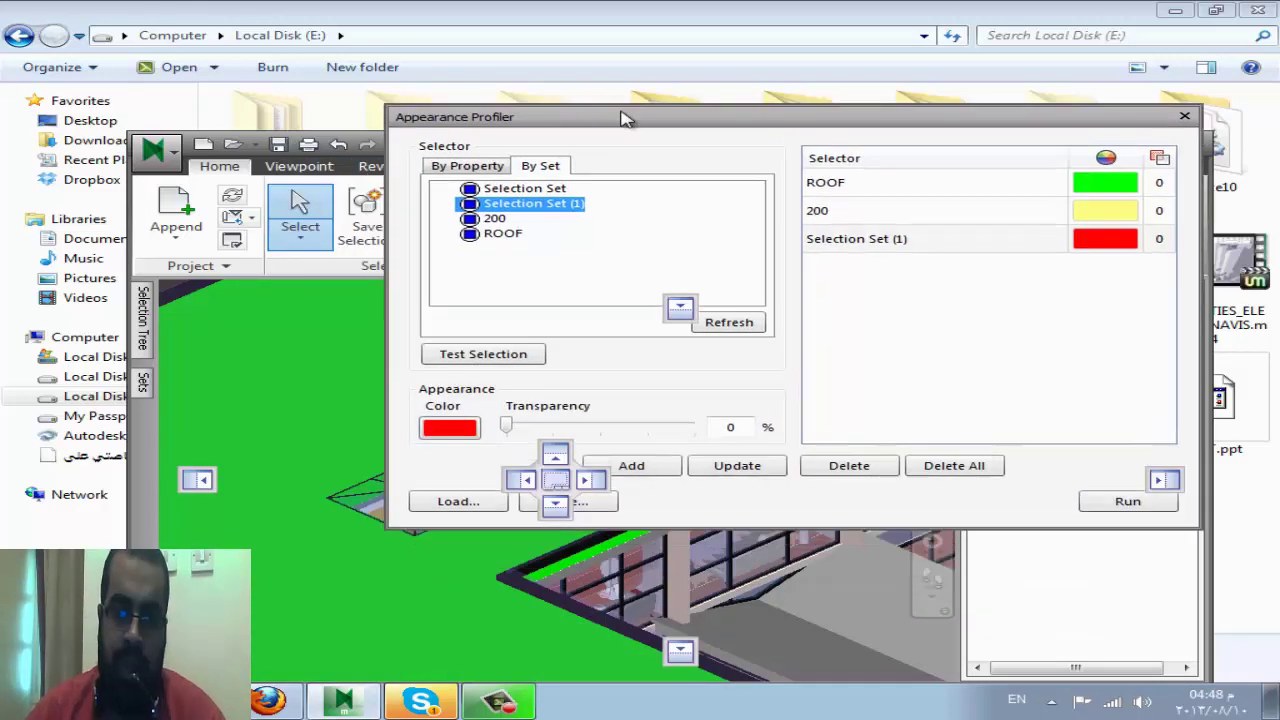
left_click_drag(626, 135, 628, 134)
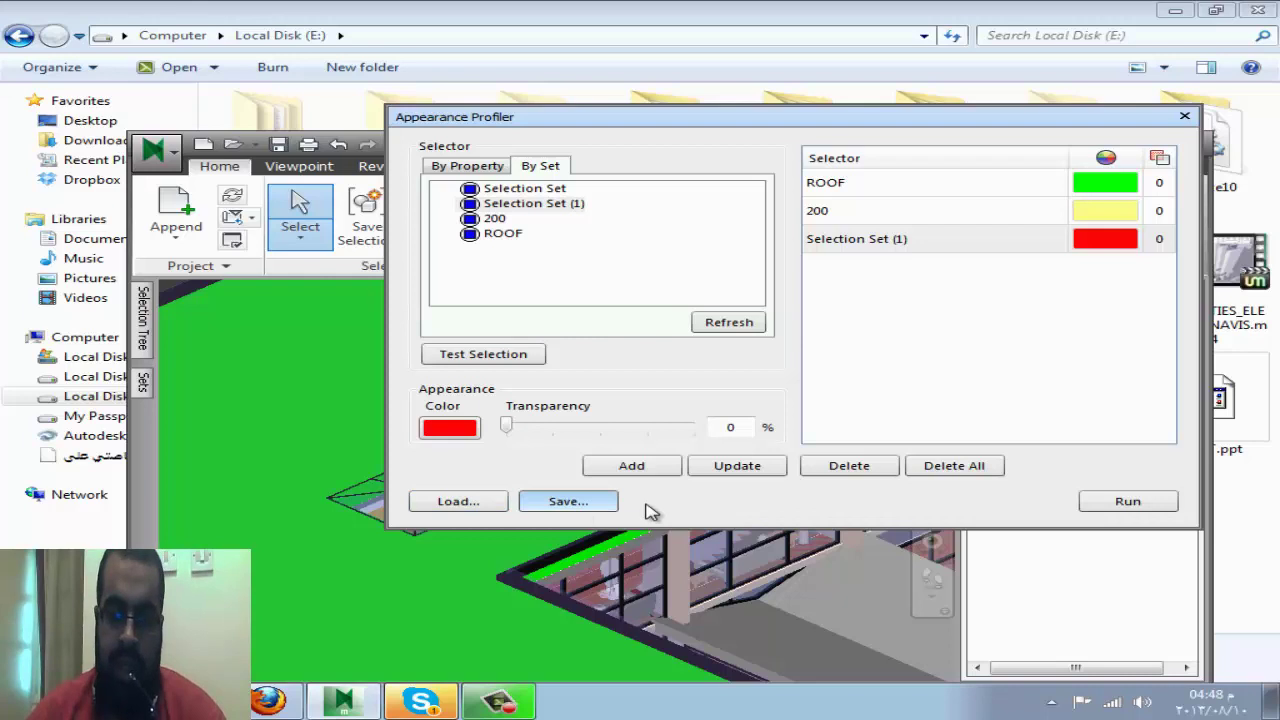
left_click(610, 505)
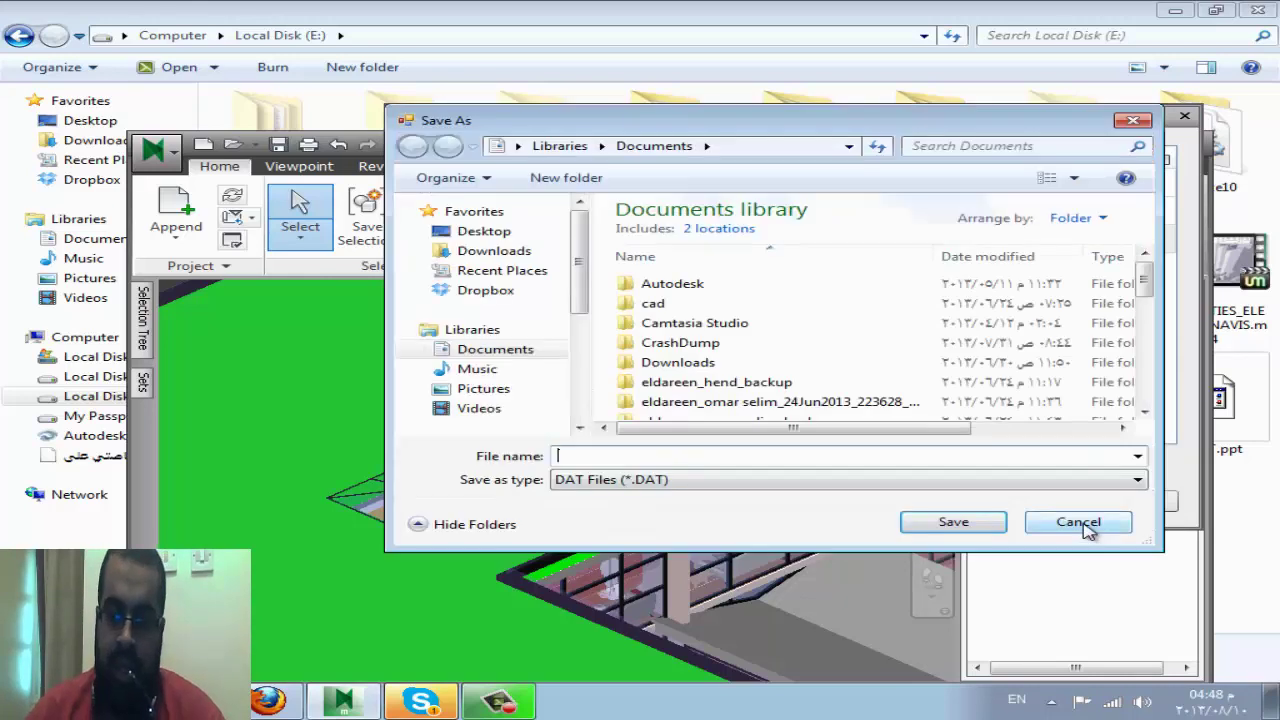
left_click(1085, 526)
left_click(1184, 118)
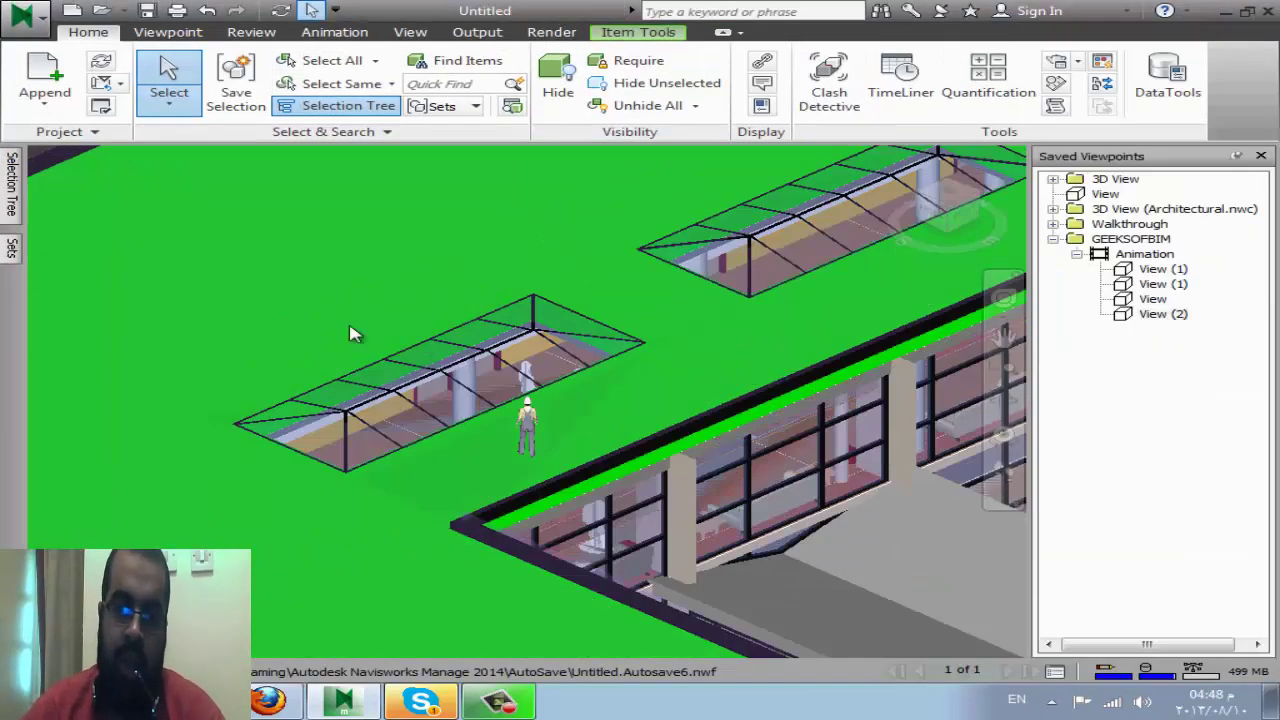
Step: Set the Sets panel to auto-hide and slide it open to list Selection Set, Selection Set (1), 200 and ROOF
left_click(340, 106)
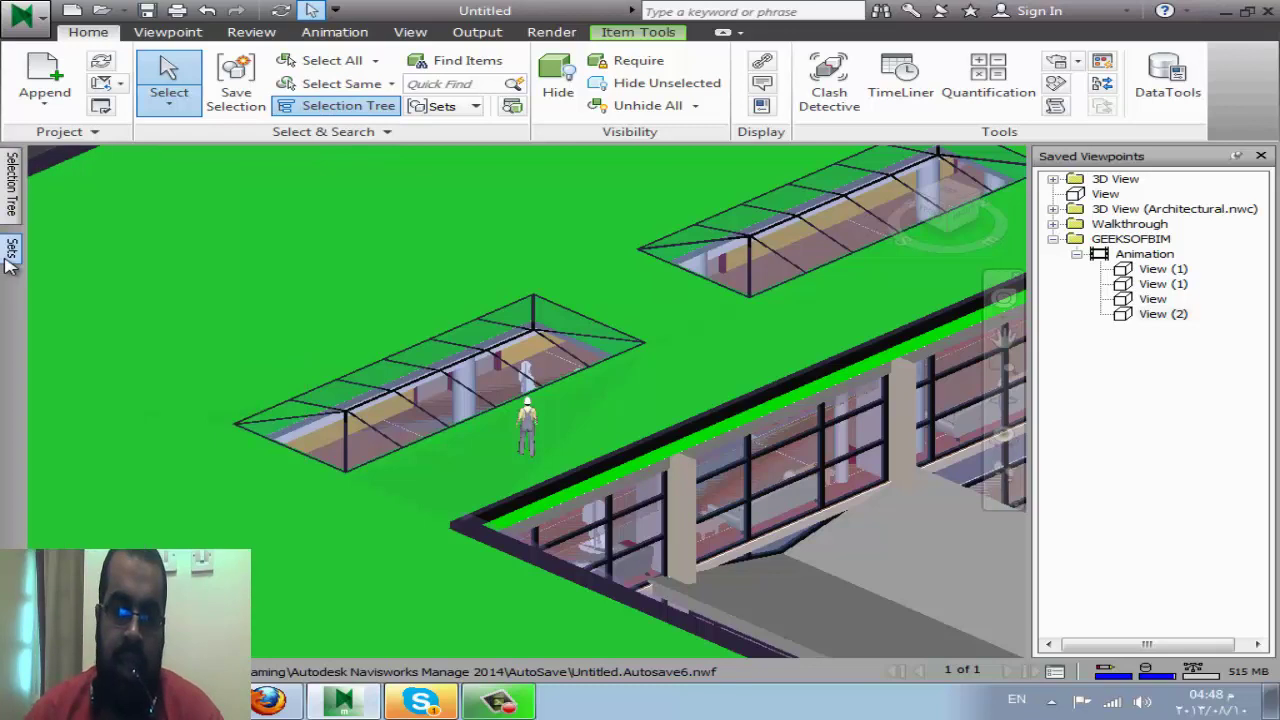
mouse_move(11, 248)
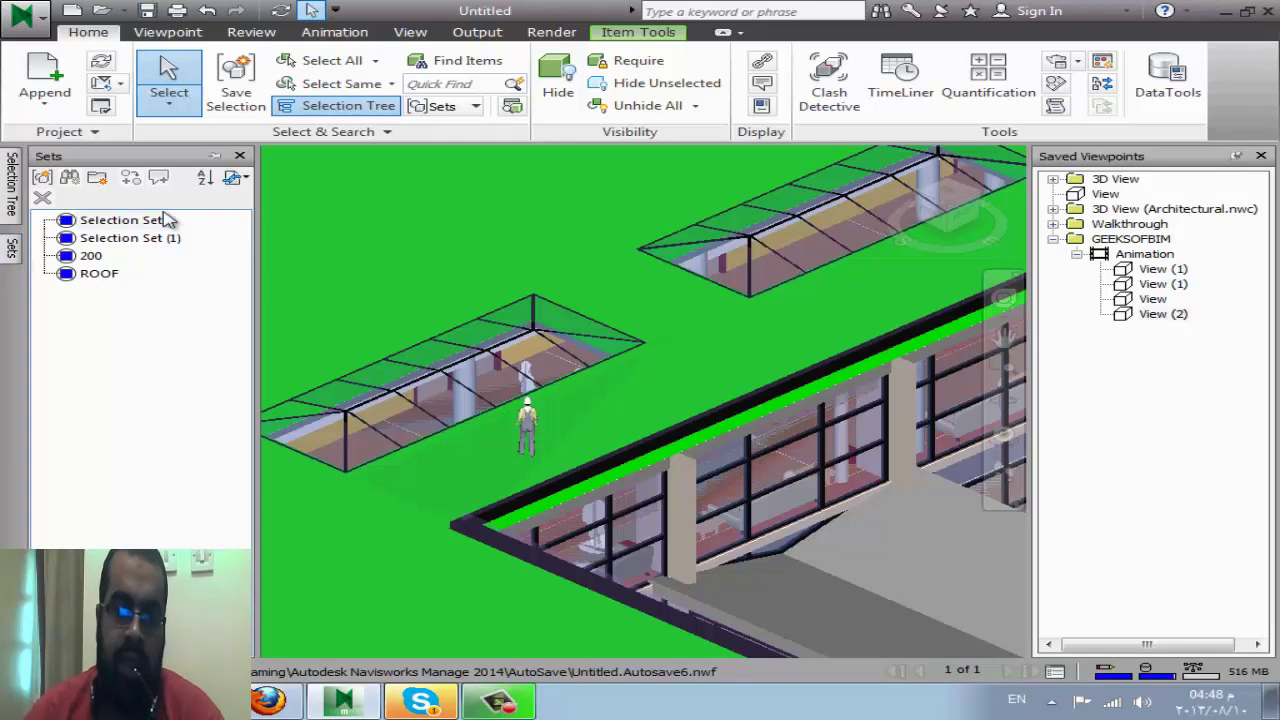
left_click(213, 160)
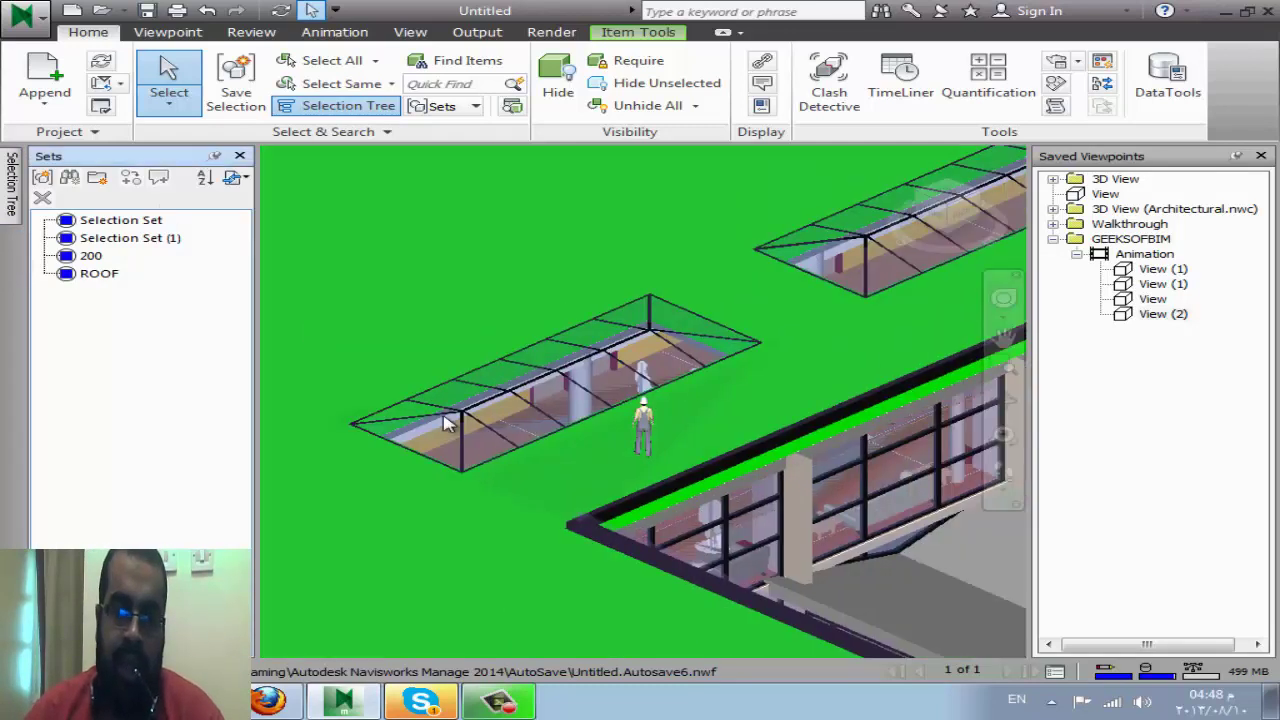
left_click(213, 160)
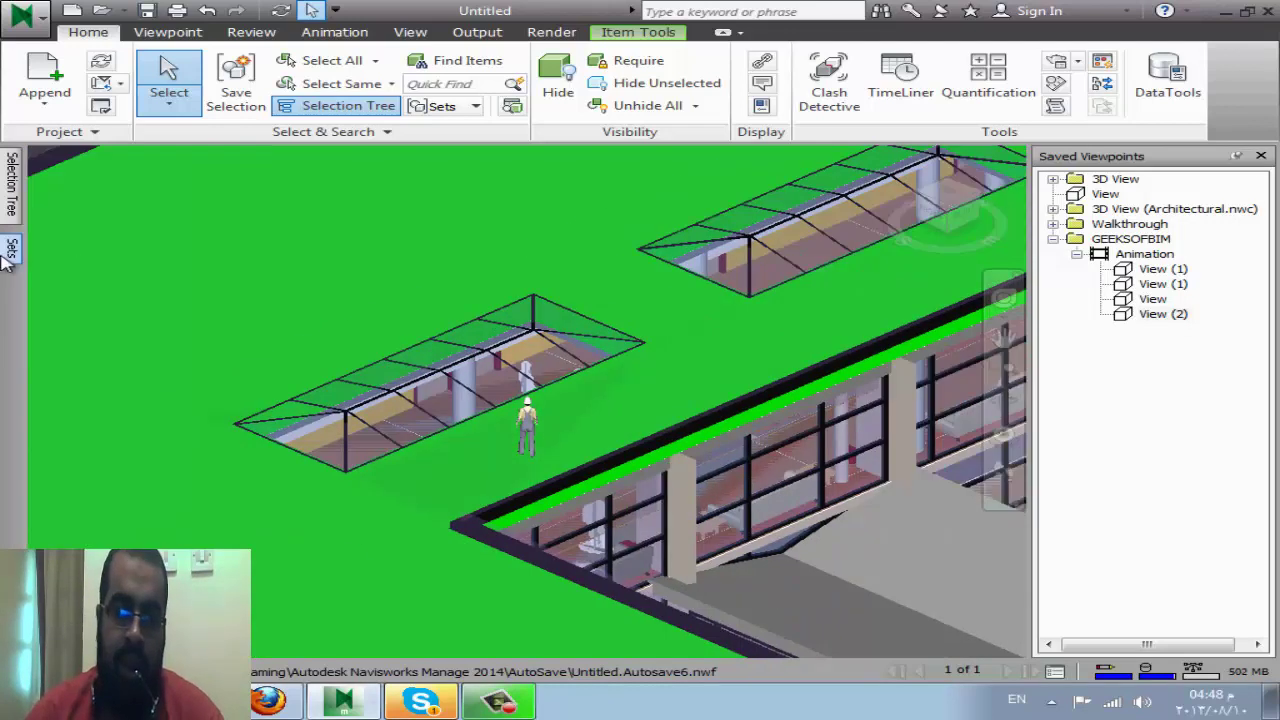
left_click(8, 254)
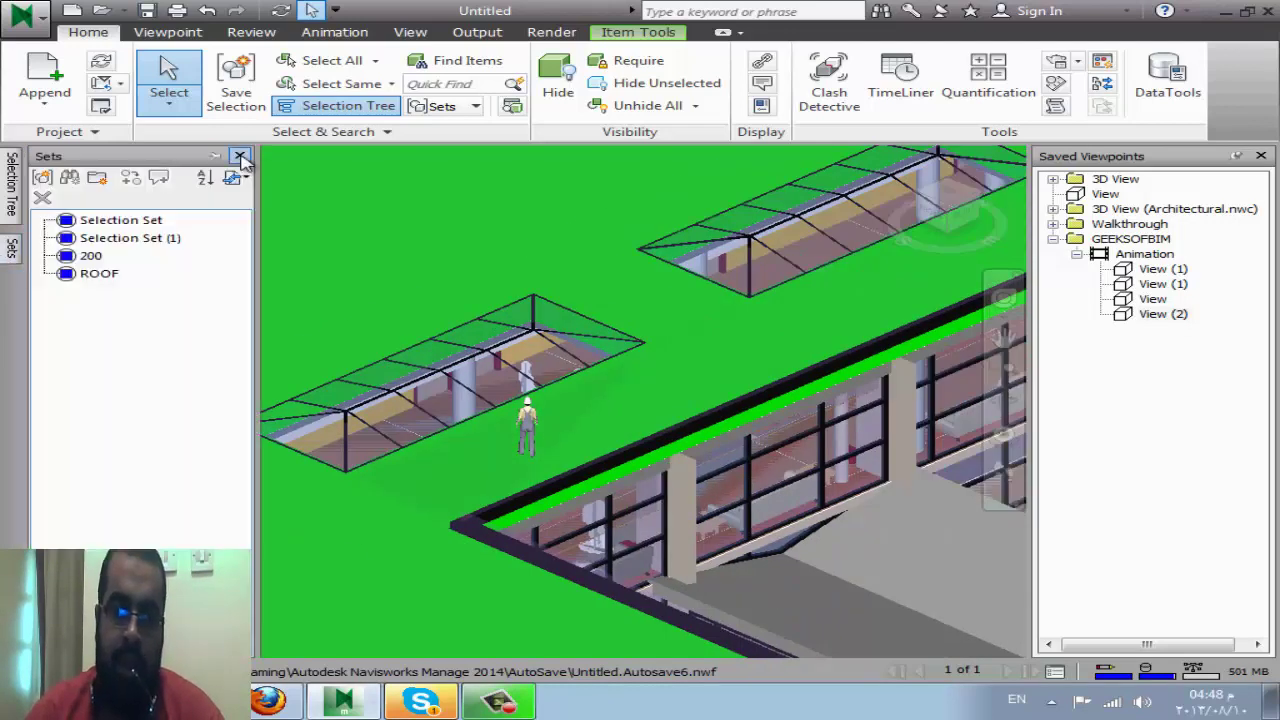